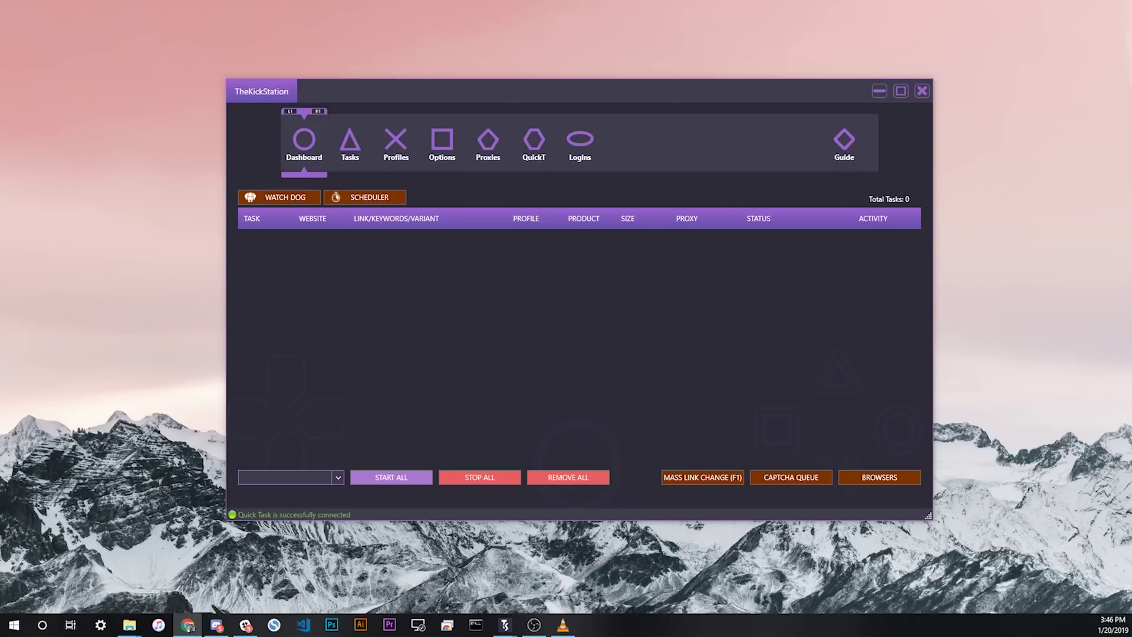
# Bring up Slack's #shopify-filtered feed, highlight the size 7 label, then switch to Discord
pyautogui.moveTo(246, 628)
pyautogui.click(245, 626)
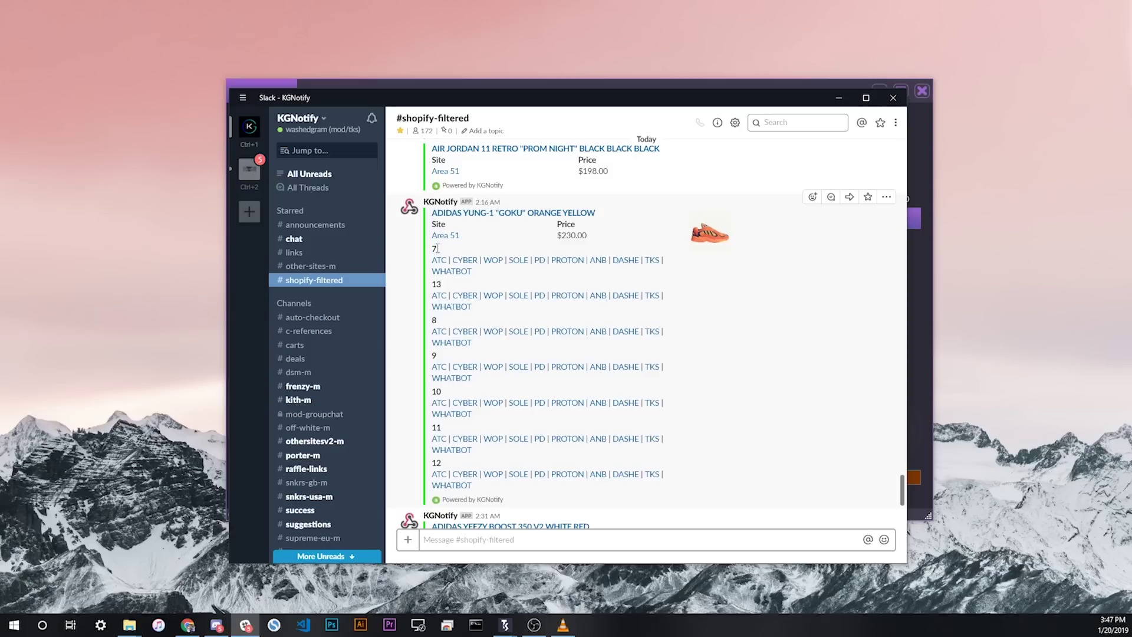
pyautogui.moveTo(431, 249); pyautogui.dragTo(438, 251)
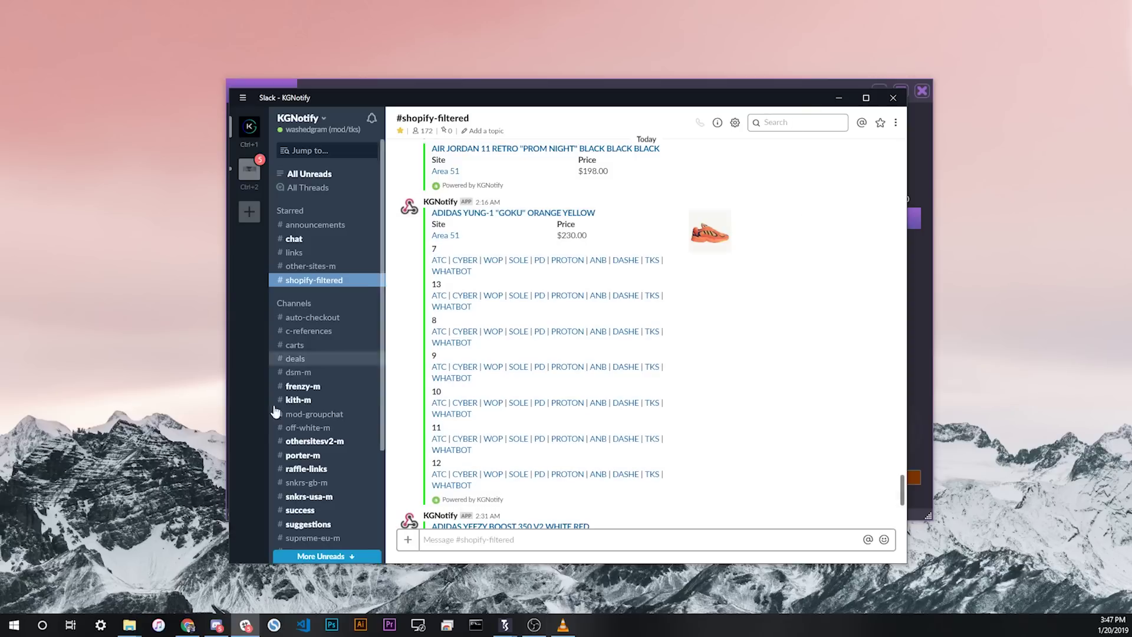
pyautogui.click(216, 627)
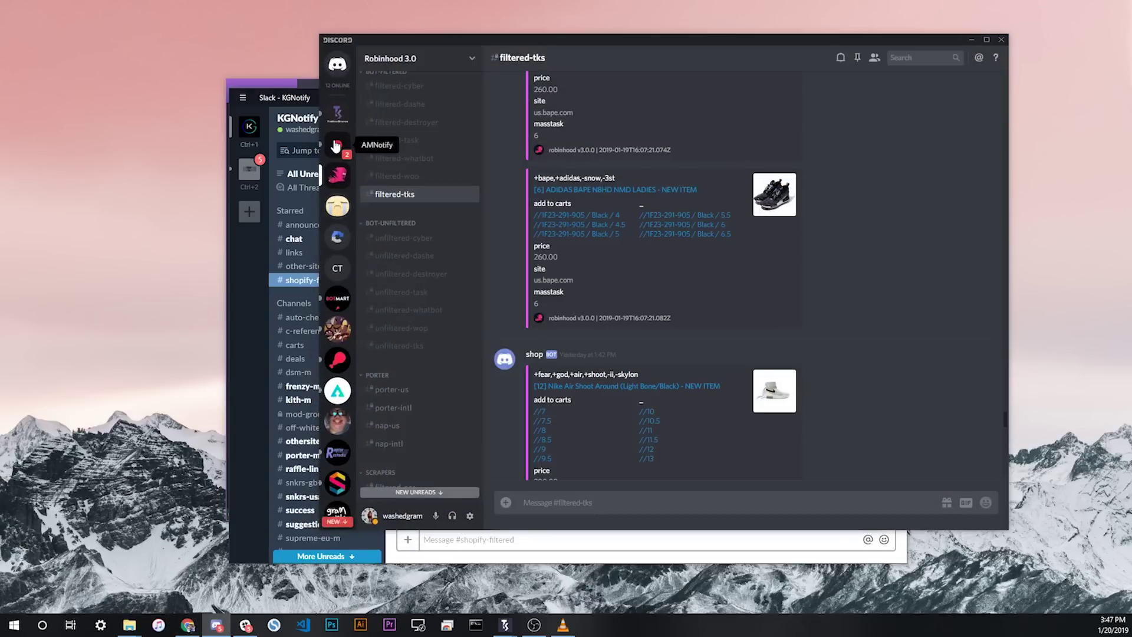
# Check AMNotify's shopify-filtered feed, then put Robinhood 3.0 #filtered-tks beside TheKickStation
pyautogui.click(337, 144)
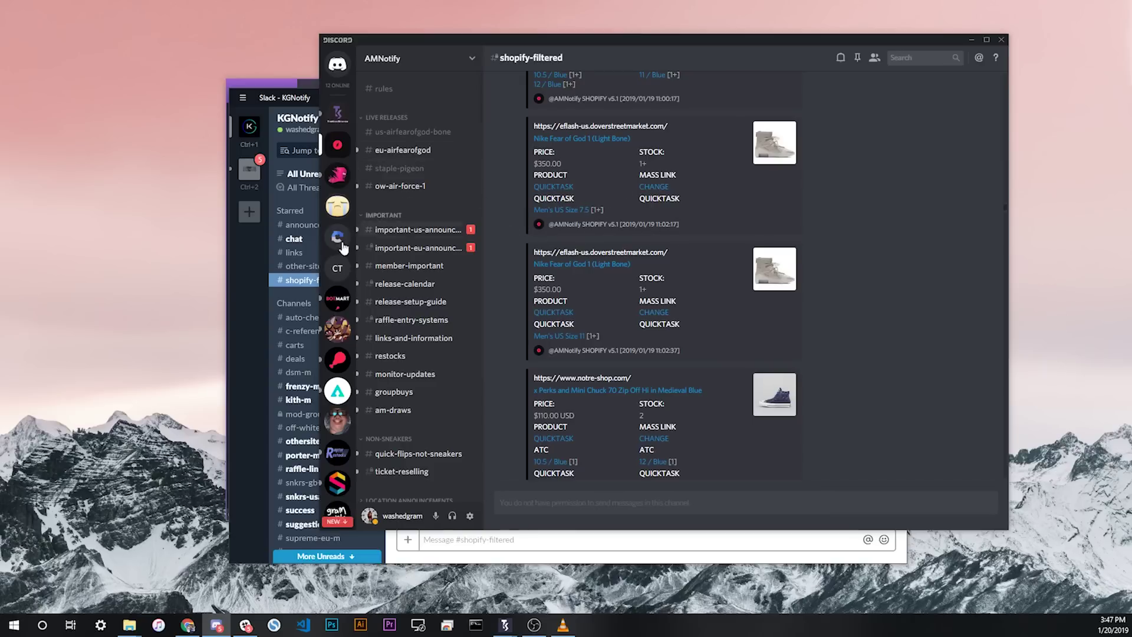
pyautogui.hotkey('alt', 'Tab')
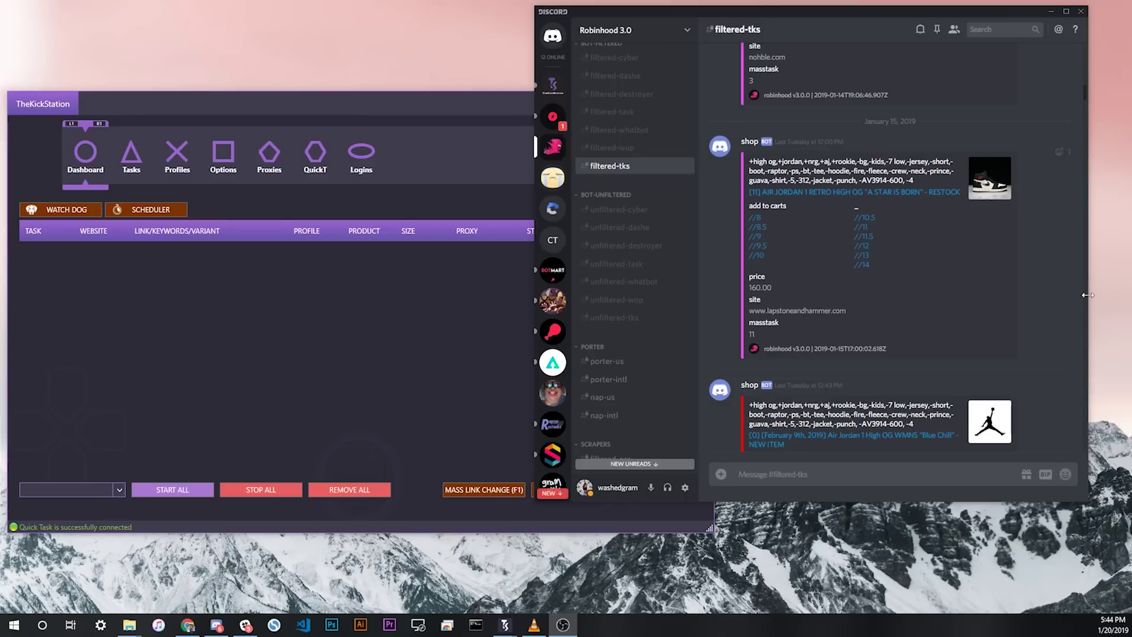
# Add the Lapstone size 8 restock as a quick task and check its row in TheKickStation
pyautogui.click(755, 218)
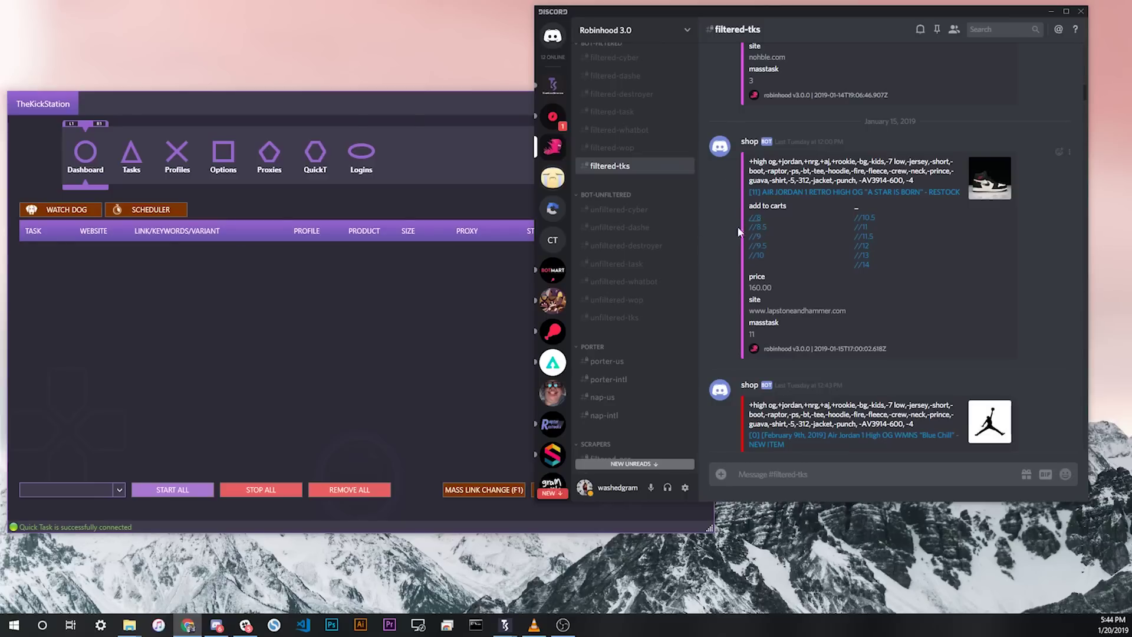
pyautogui.click(351, 303)
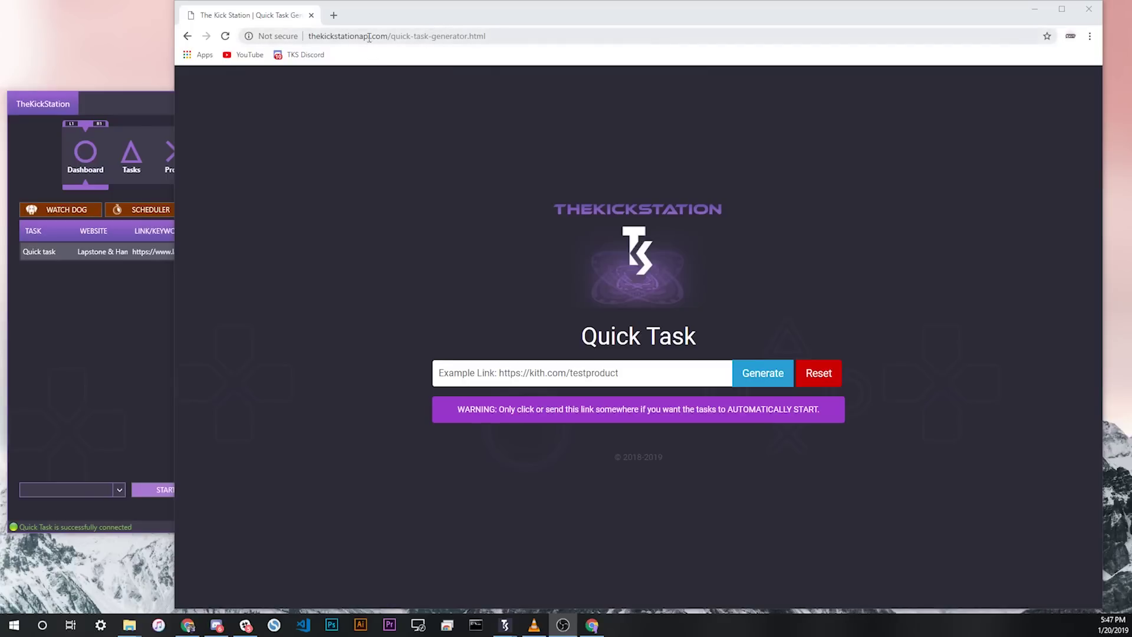
# Generate an autostart quick-task link from the Lapstone & Hammer Air Jordan 1 Retro High OG URL
pyautogui.click(453, 36)
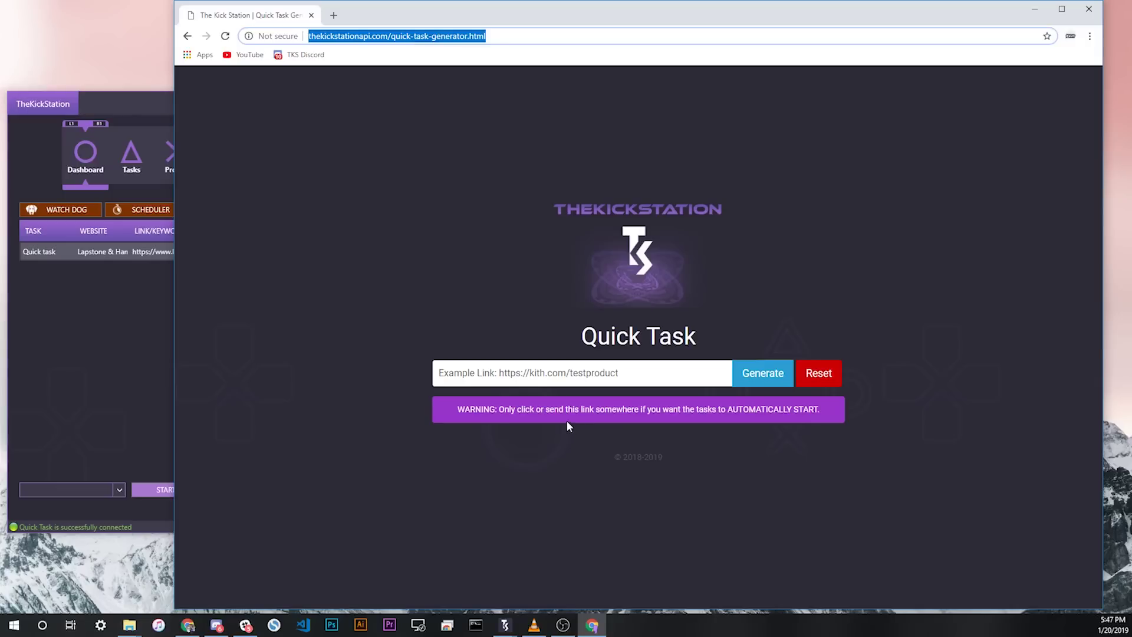
pyautogui.click(531, 378)
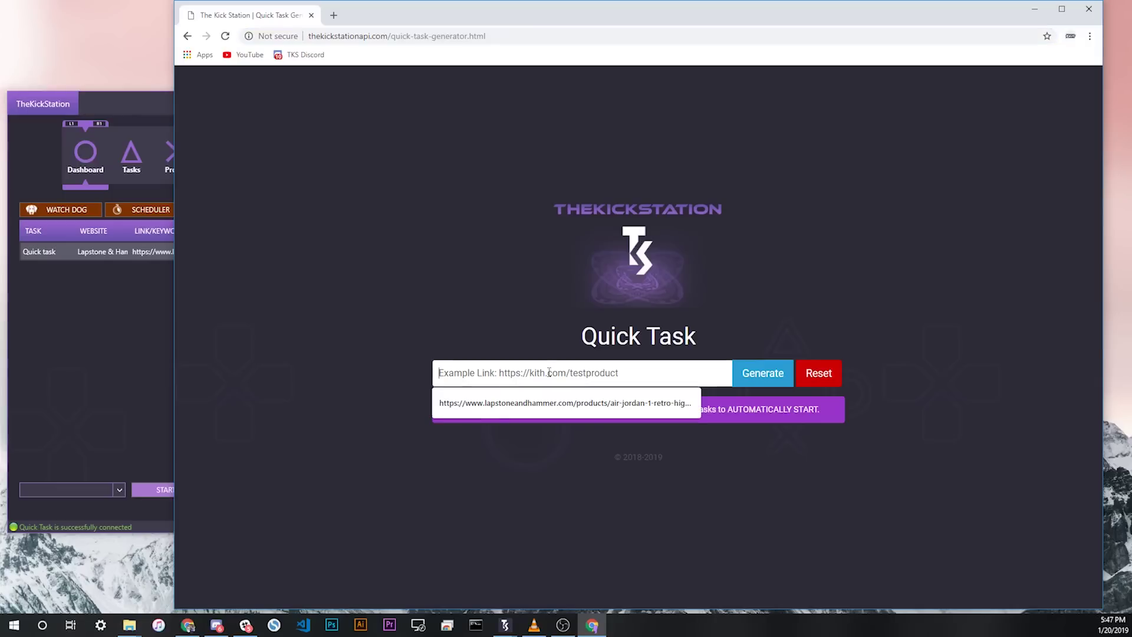
pyautogui.click(514, 404)
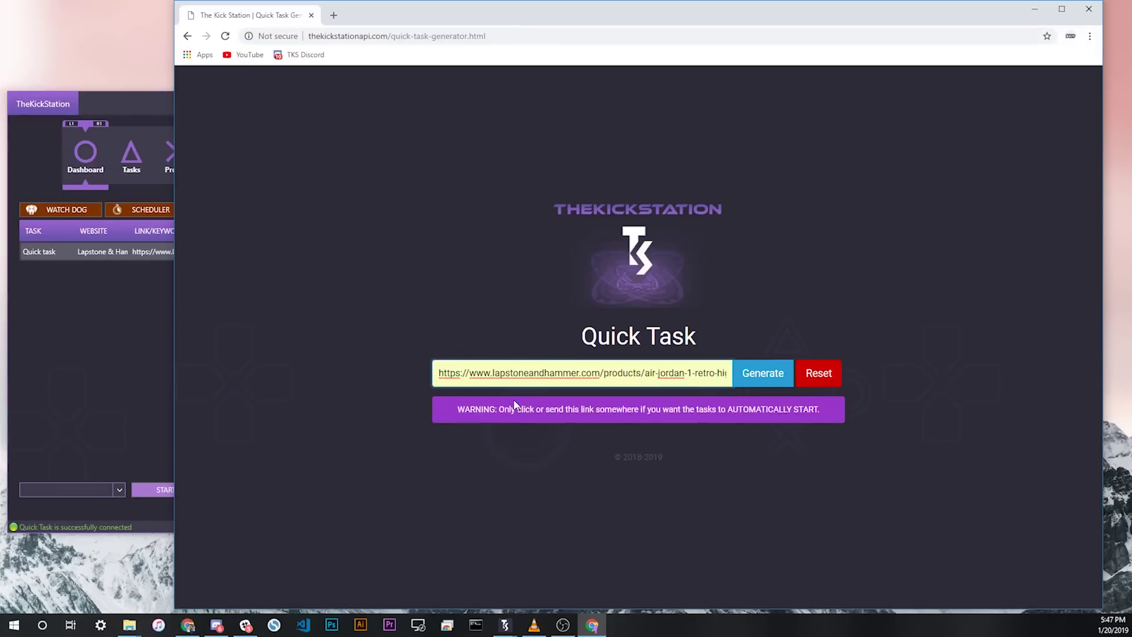
pyautogui.click(762, 371)
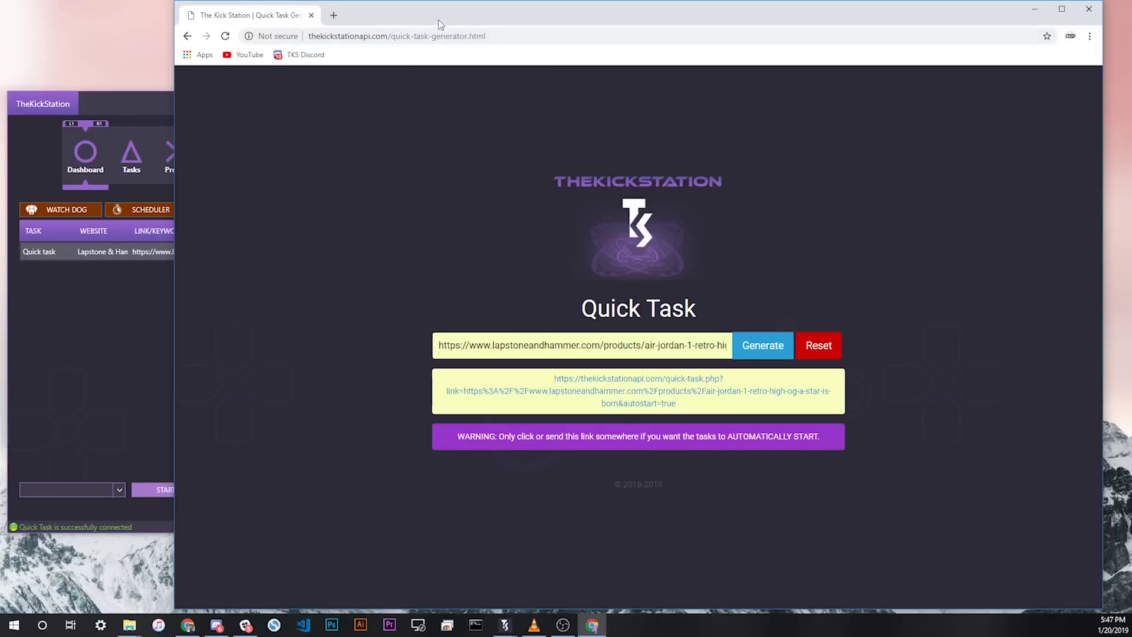
pyautogui.moveTo(445, 20); pyautogui.dragTo(470, 24)
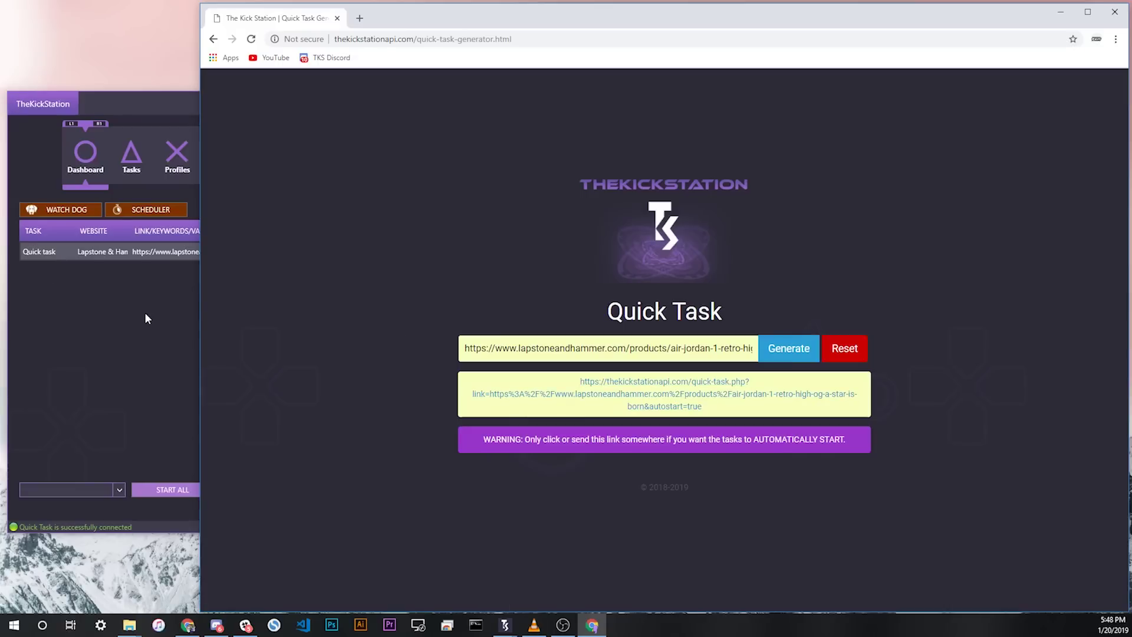
# Open the generated quick-task link in a new browser tab
pyautogui.click(666, 396)
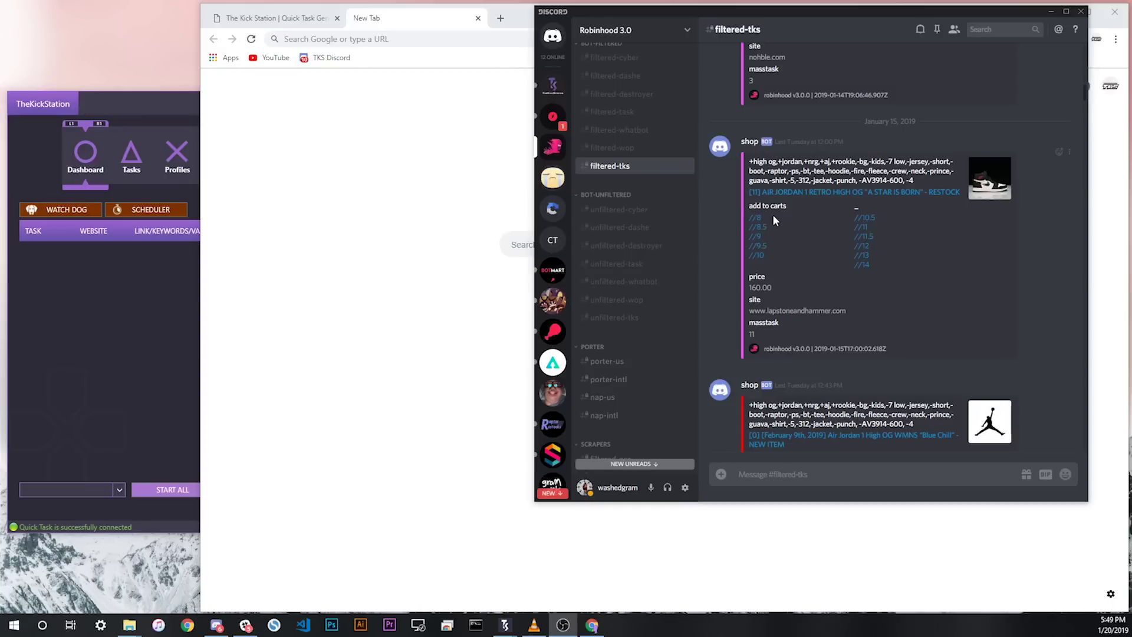
# Open the size 8 Lapstone link from Discord and bring the TheKickStation login page forward
pyautogui.scroll(-1, 735, 200)
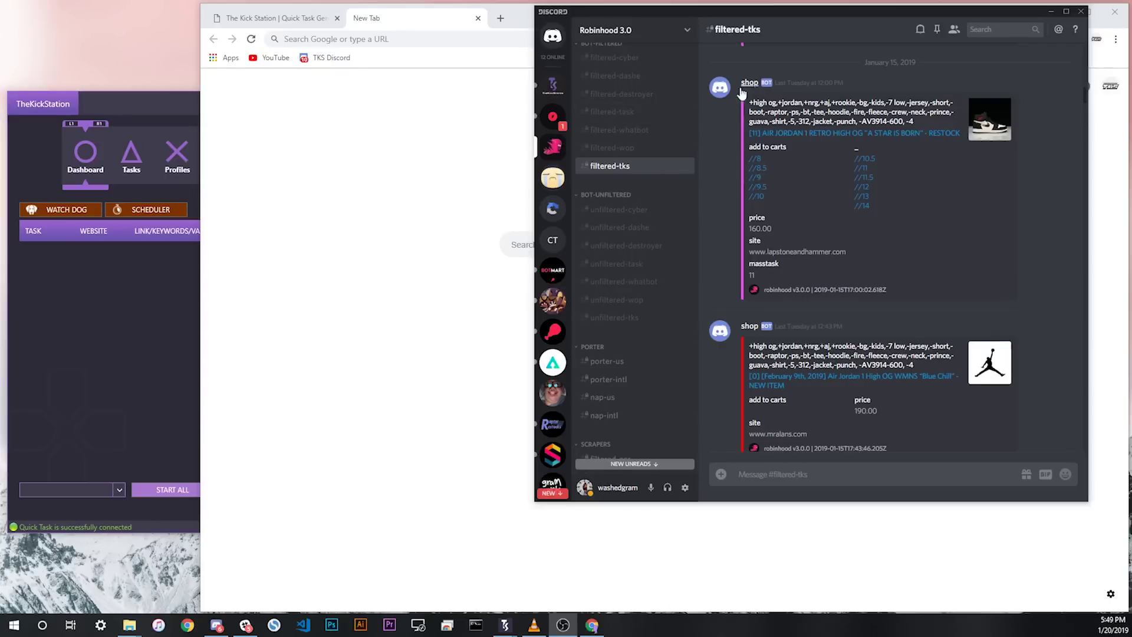
pyautogui.click(760, 163)
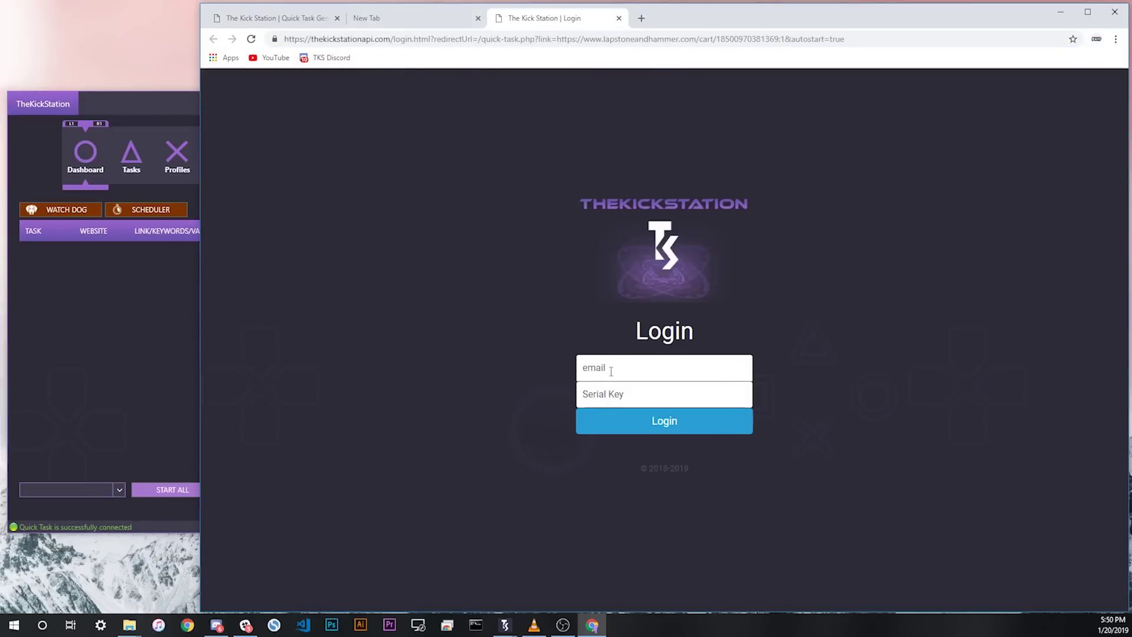
pyautogui.click(124, 276)
pyautogui.moveTo(309, 119); pyautogui.dragTo(363, 128)
pyautogui.click(798, 298)
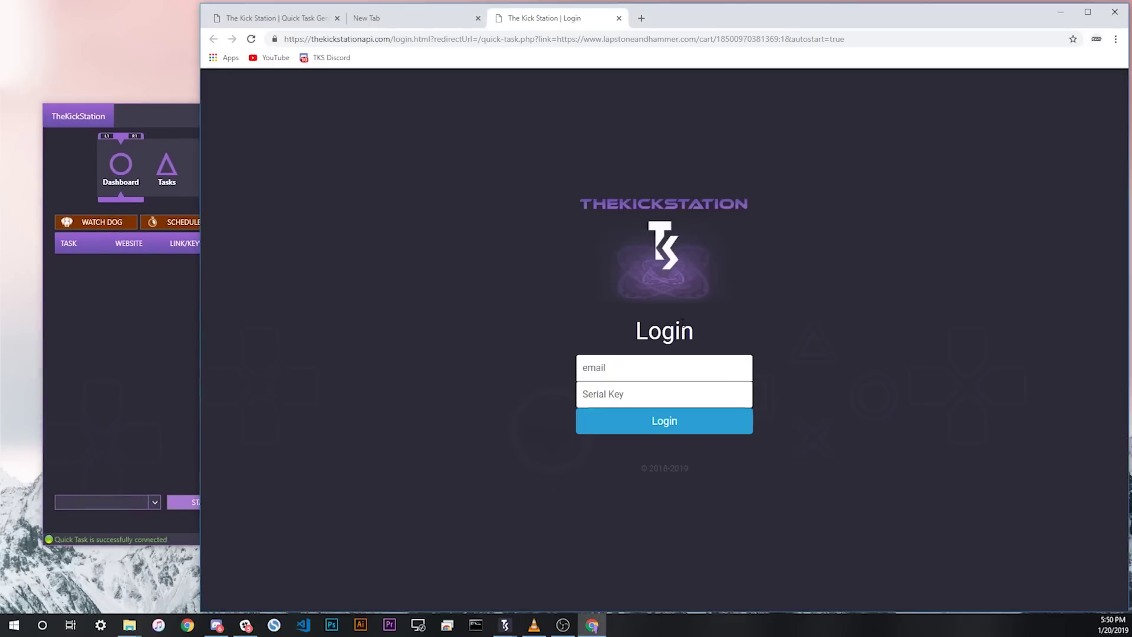
# Fill in the email and Serial Key fields, submit the login, and rearrange the windows
pyautogui.click(613, 369)
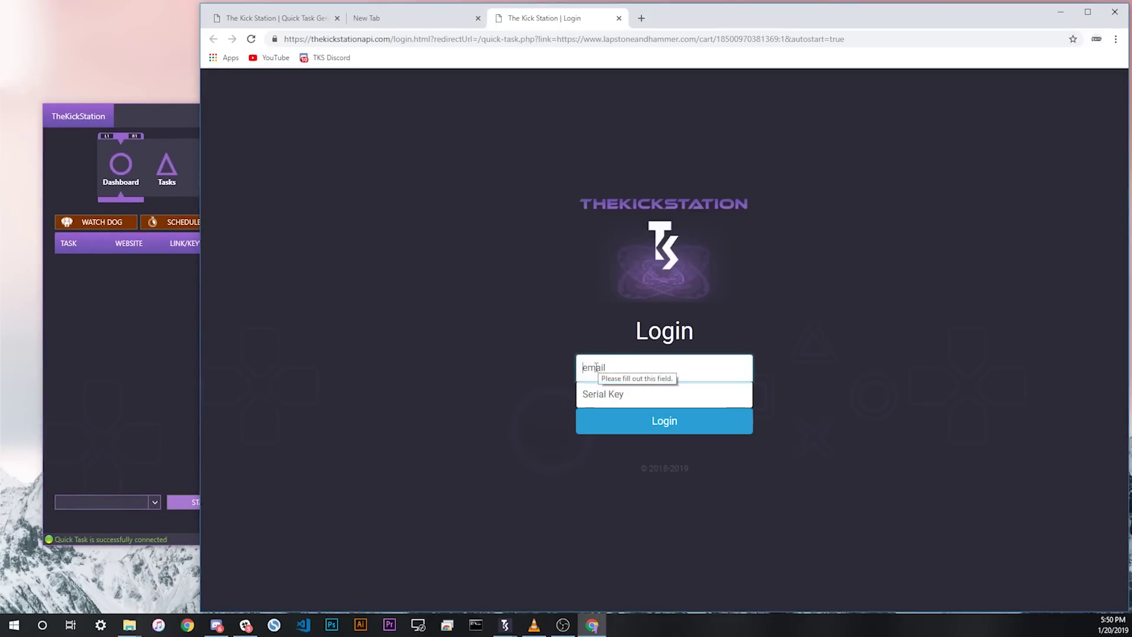
pyautogui.click(645, 390)
pyautogui.click(673, 413)
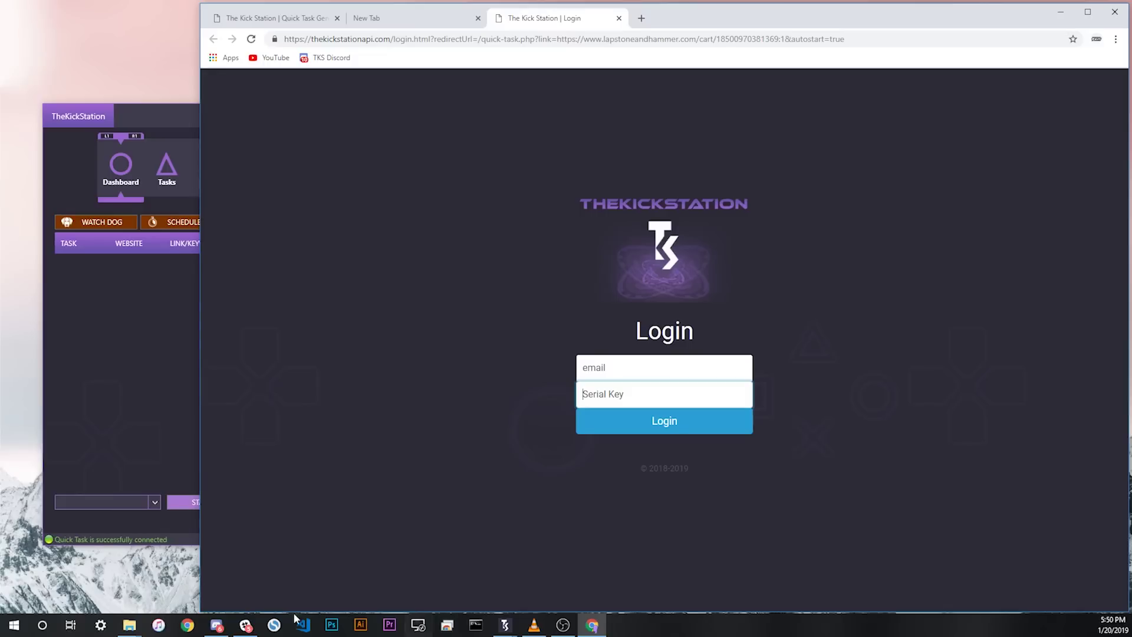
pyautogui.click(216, 626)
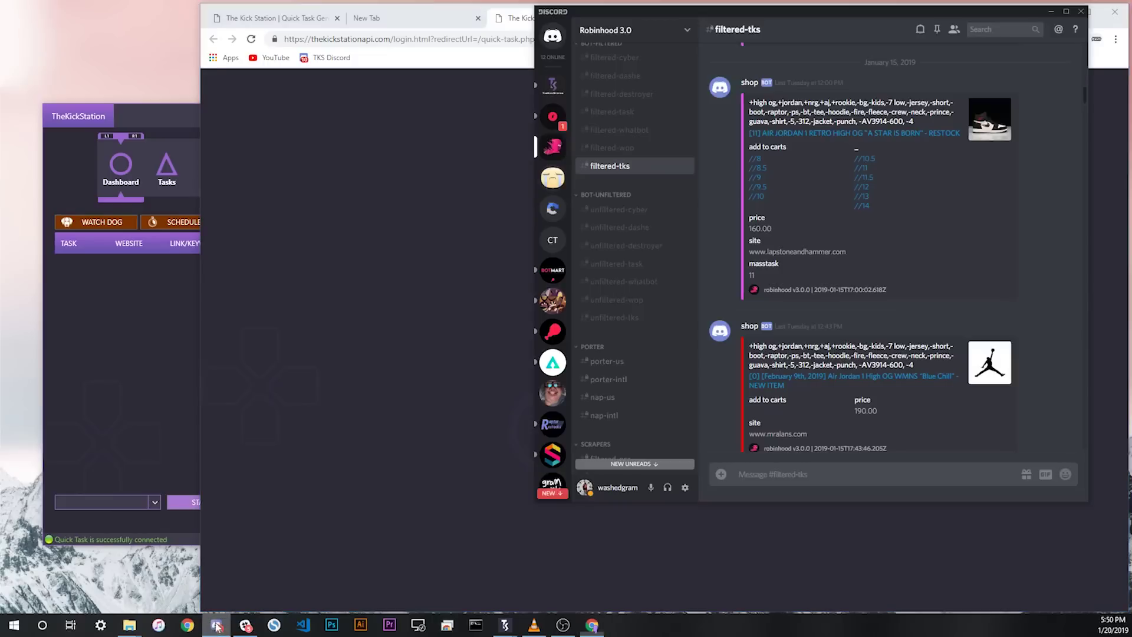
pyautogui.click(73, 366)
pyautogui.moveTo(310, 115); pyautogui.dragTo(316, 109)
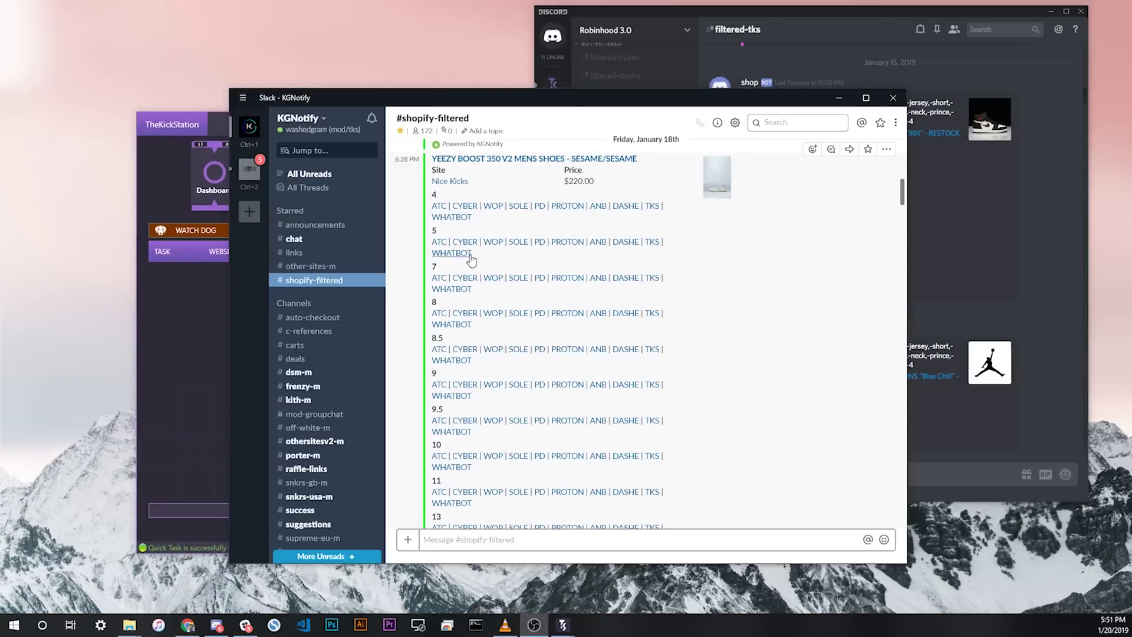
# Rearrange the Slack and Discord windows so both feeds are visible
pyautogui.moveTo(620, 99); pyautogui.dragTo(652, 113)
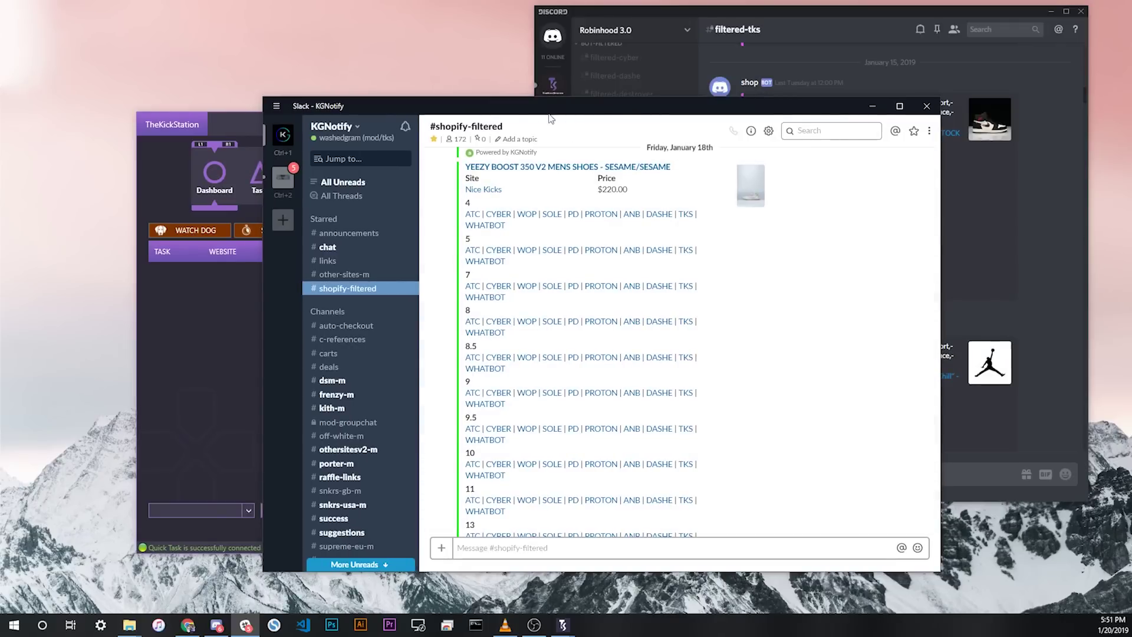
pyautogui.click(806, 10)
pyautogui.doubleClick(804, 8)
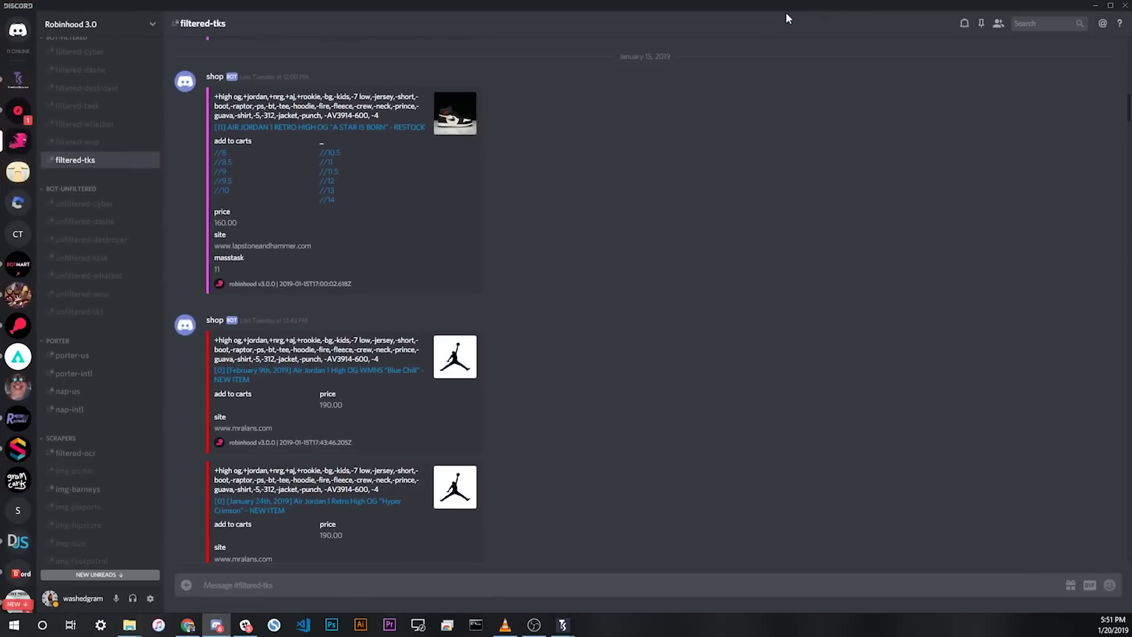
pyautogui.doubleClick(815, 9)
pyautogui.moveTo(816, 5); pyautogui.dragTo(855, 20)
pyautogui.moveTo(494, 114); pyautogui.dragTo(528, 121)
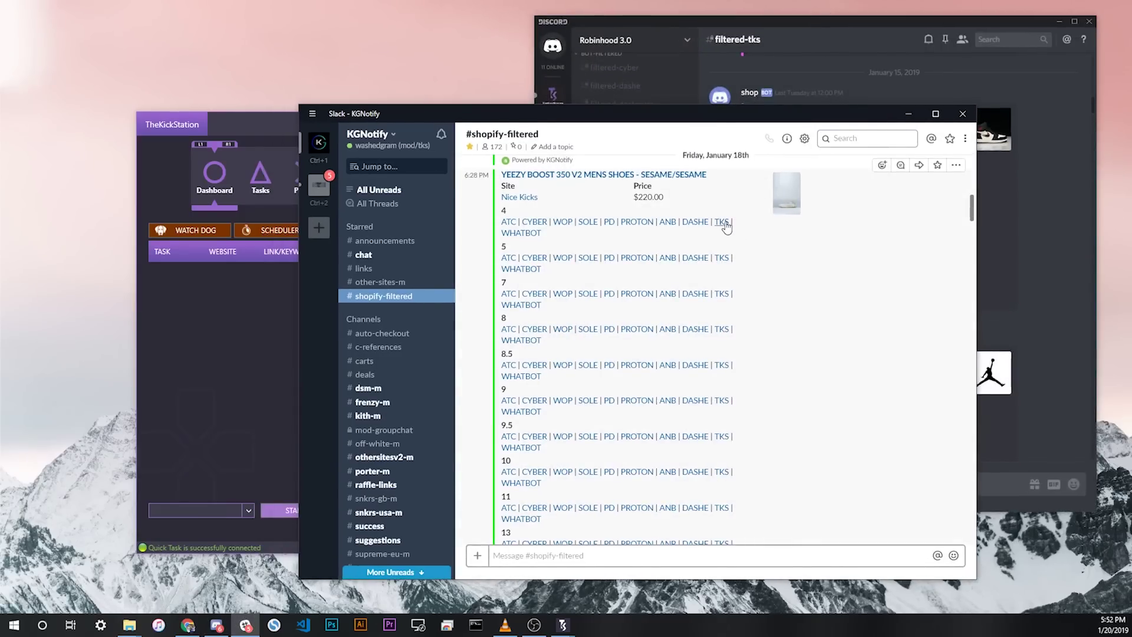
# Create a quick task from the Yeezy Boost 350 V2 Sesame post and watch it in TheKickStation
pyautogui.scroll(3, 724, 226)
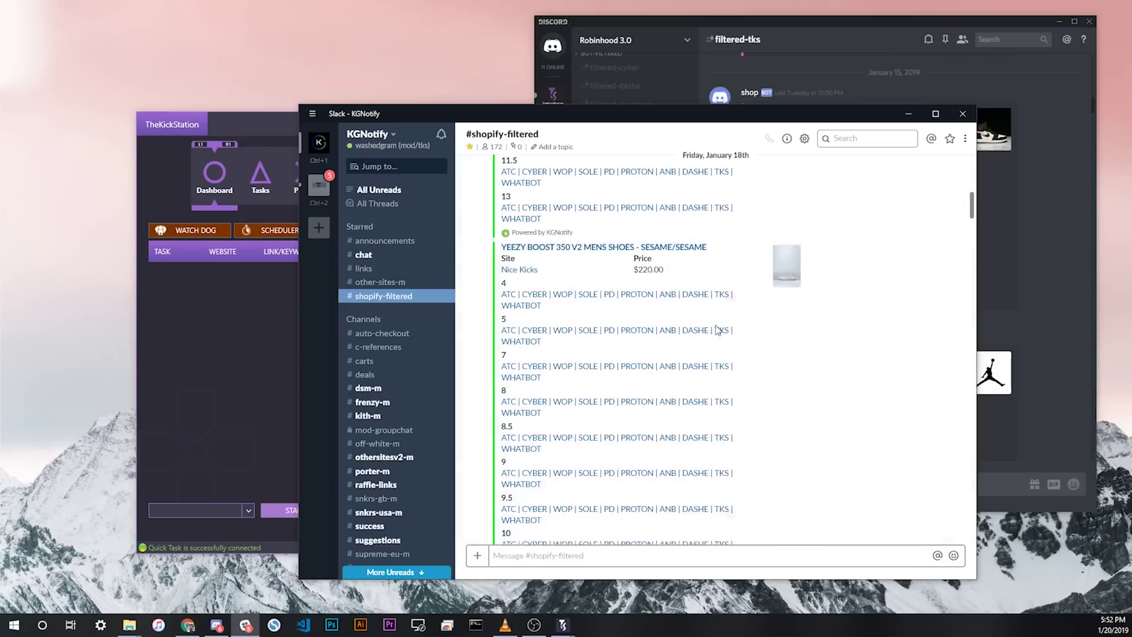
pyautogui.click(707, 284)
pyautogui.click(220, 313)
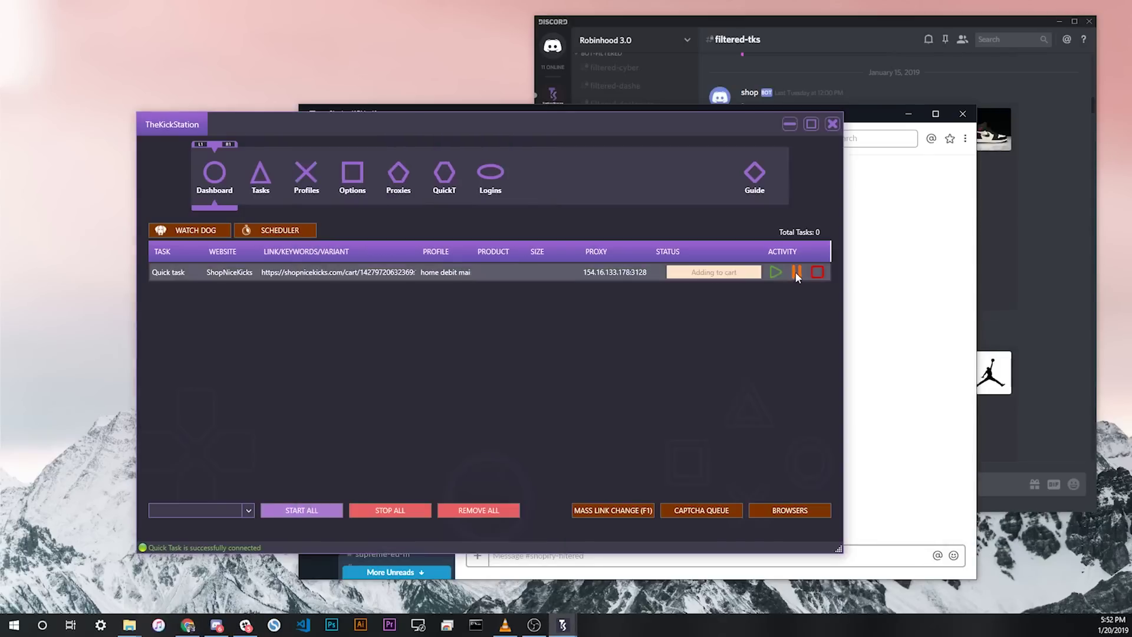
pyautogui.click(870, 257)
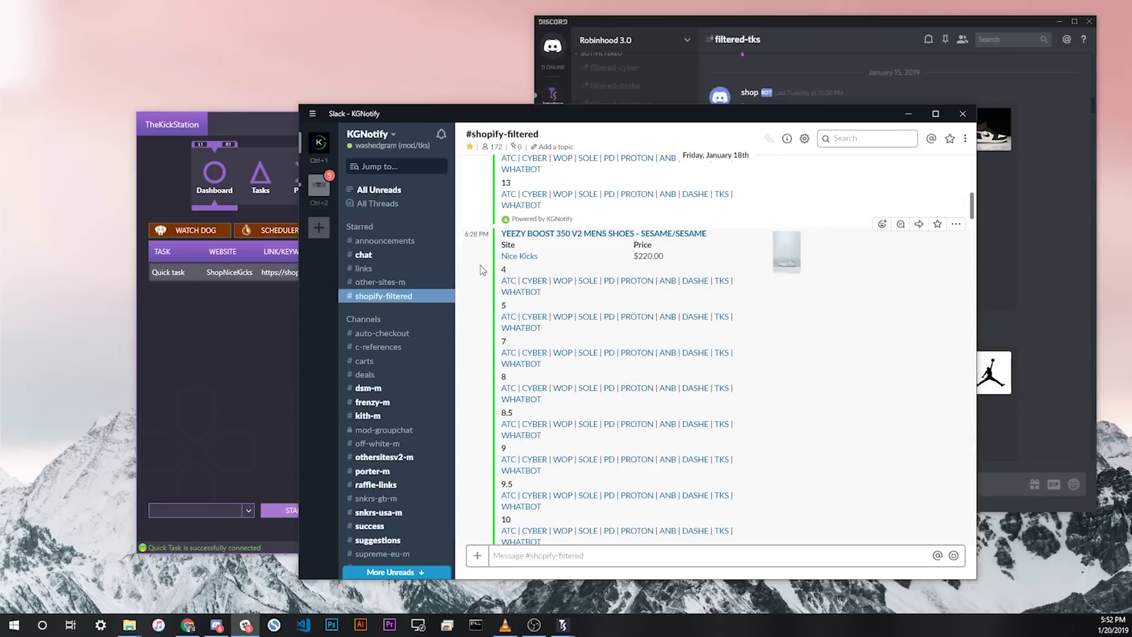
pyautogui.click(245, 286)
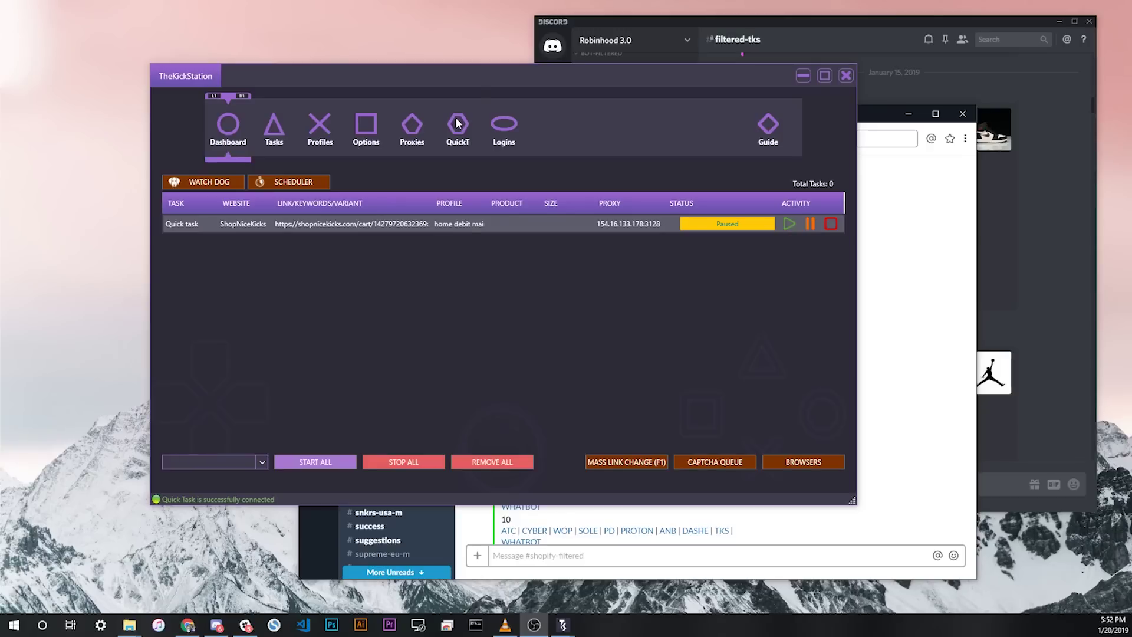
pyautogui.click(458, 121)
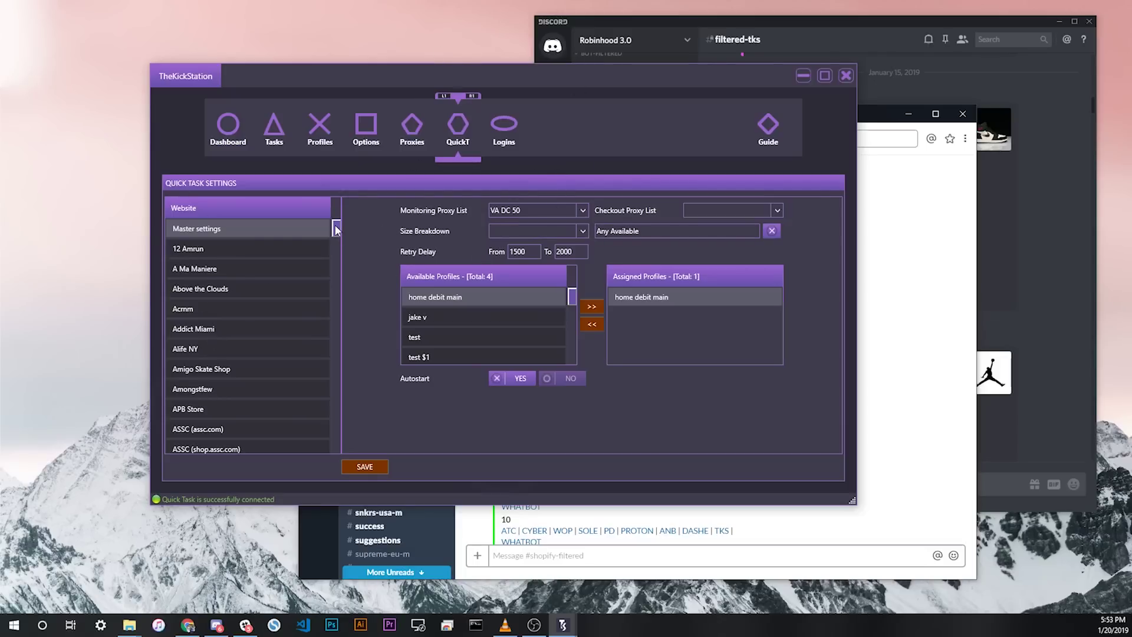
# Review the 12 Amrun and Master settings' monitoring proxy, checkout proxy and size dropdowns without changes
pyautogui.moveTo(335, 226); pyautogui.dragTo(314, 200)
pyautogui.click(246, 249)
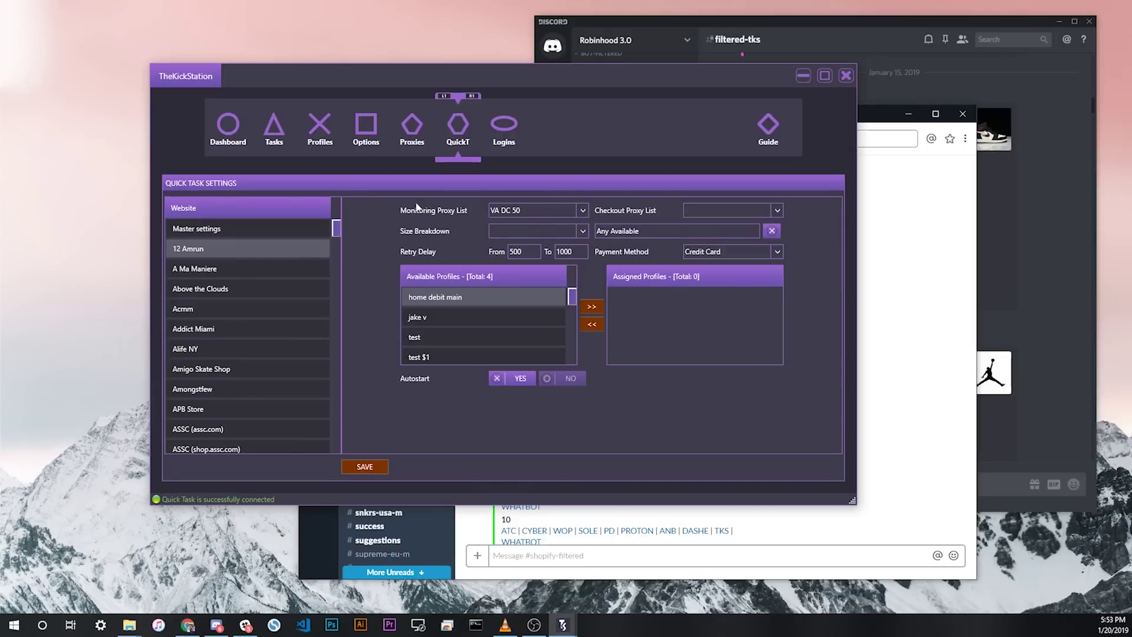
pyautogui.click(241, 231)
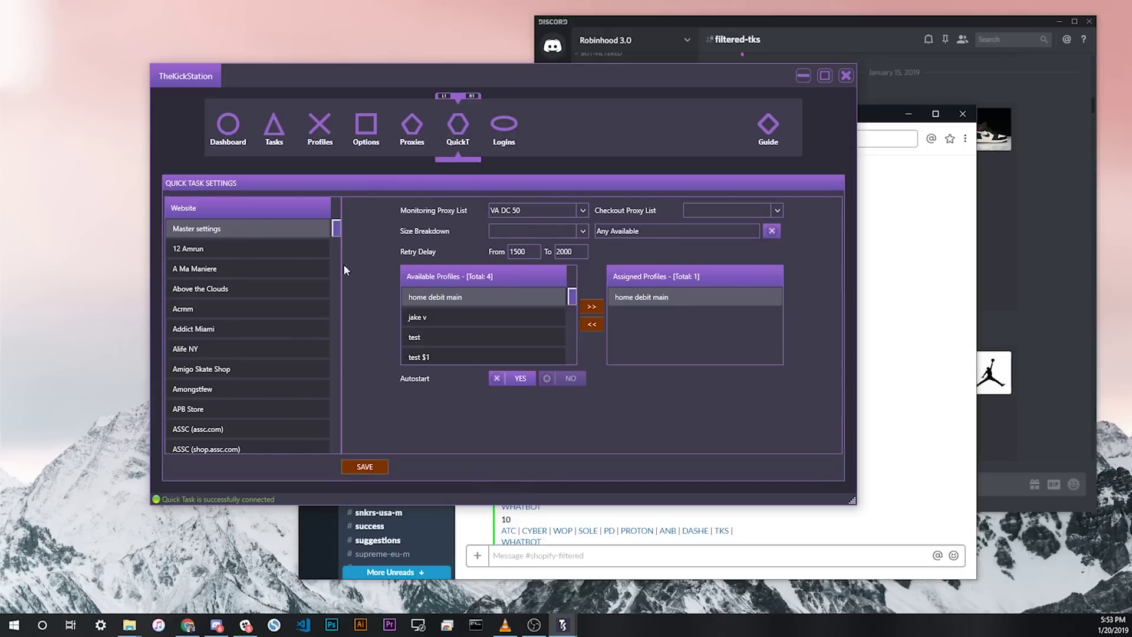
pyautogui.click(582, 210)
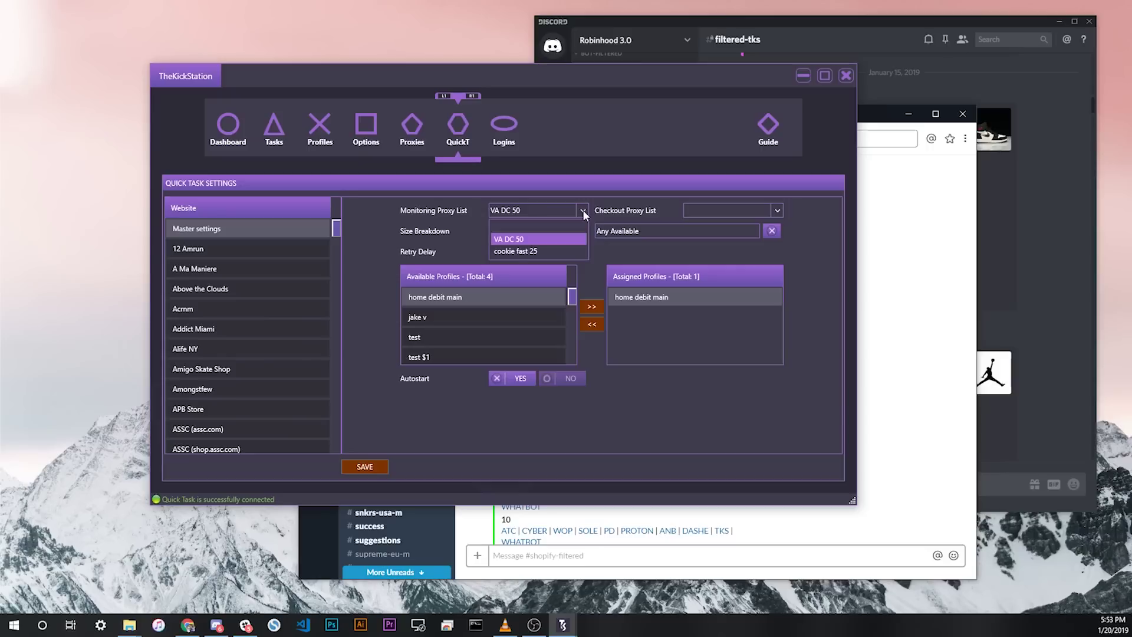
pyautogui.click(582, 209)
pyautogui.click(777, 210)
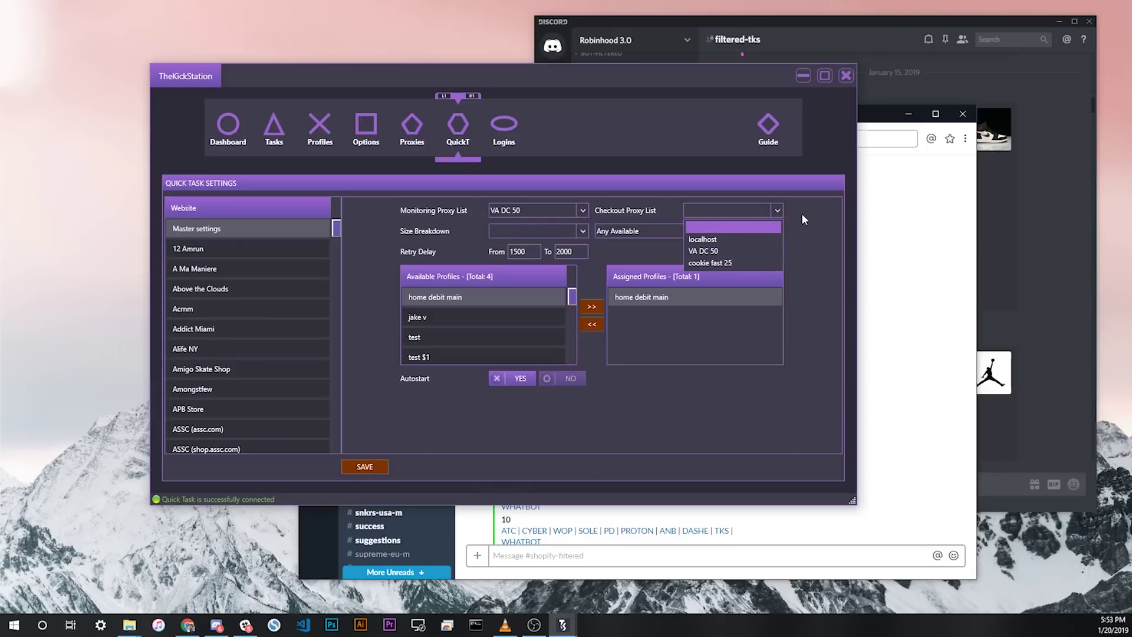
pyautogui.click(800, 214)
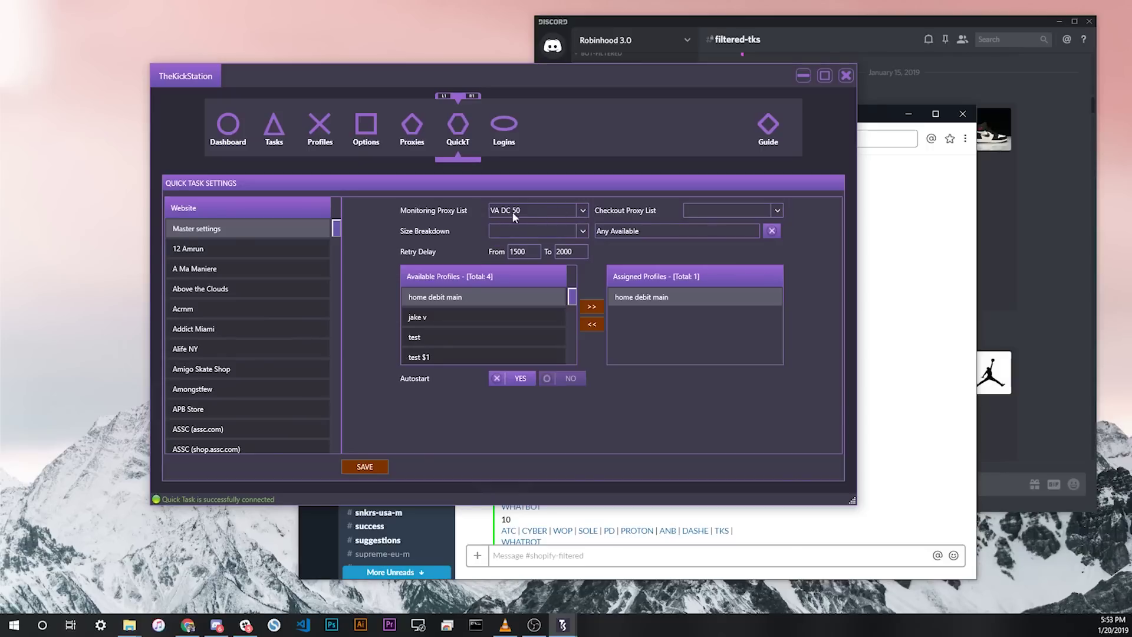
pyautogui.click(583, 231)
pyautogui.click(582, 230)
# Reassign the home debit main profile and save the Master quick task settings
pyautogui.click(592, 325)
pyautogui.click(592, 308)
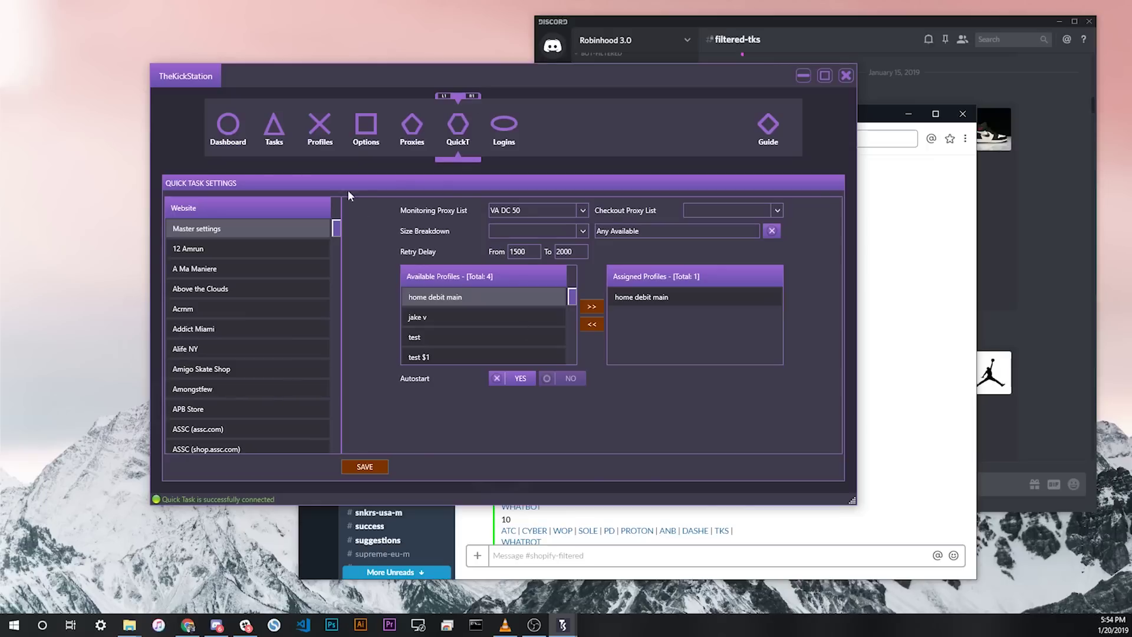
pyautogui.click(233, 136)
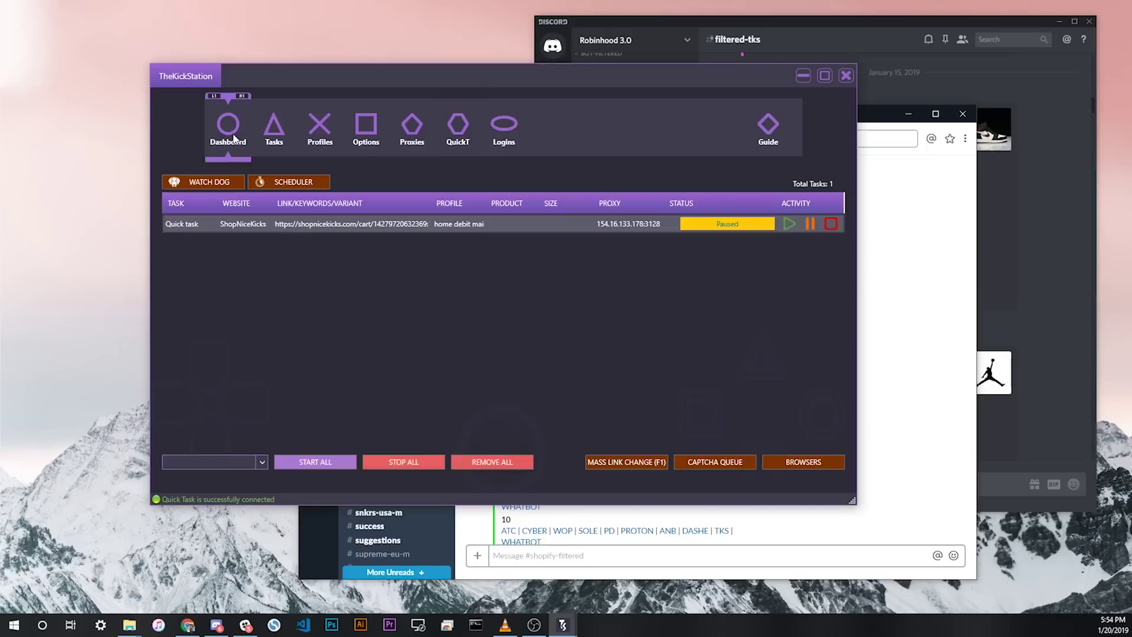
pyautogui.click(446, 130)
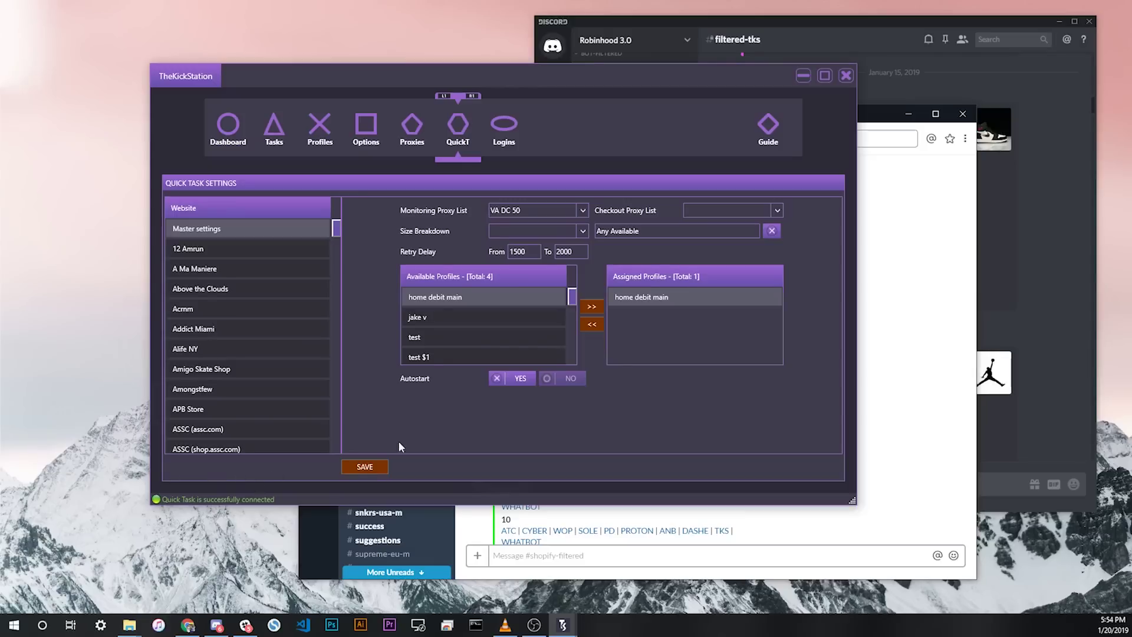
pyautogui.click(364, 467)
# Scroll the Website list past Concepts and select Undefeated for editing
pyautogui.scroll(-3, 334, 240)
pyautogui.scroll(3, 334, 240)
pyautogui.scroll(-4, 333, 243)
pyautogui.moveTo(331, 241); pyautogui.dragTo(316, 268)
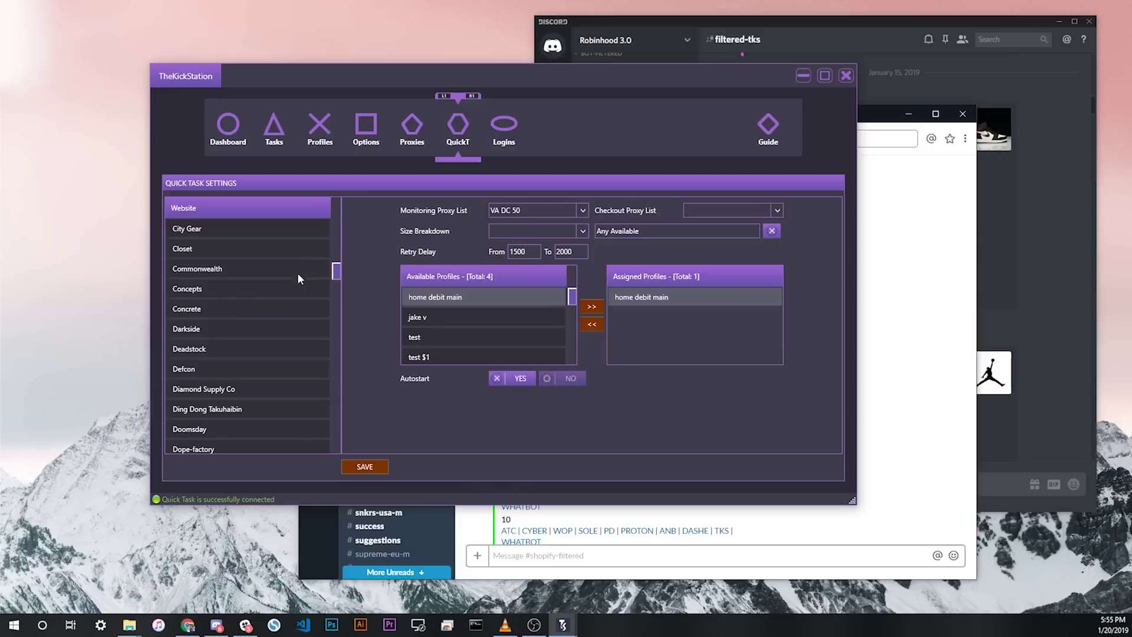
pyautogui.click(217, 288)
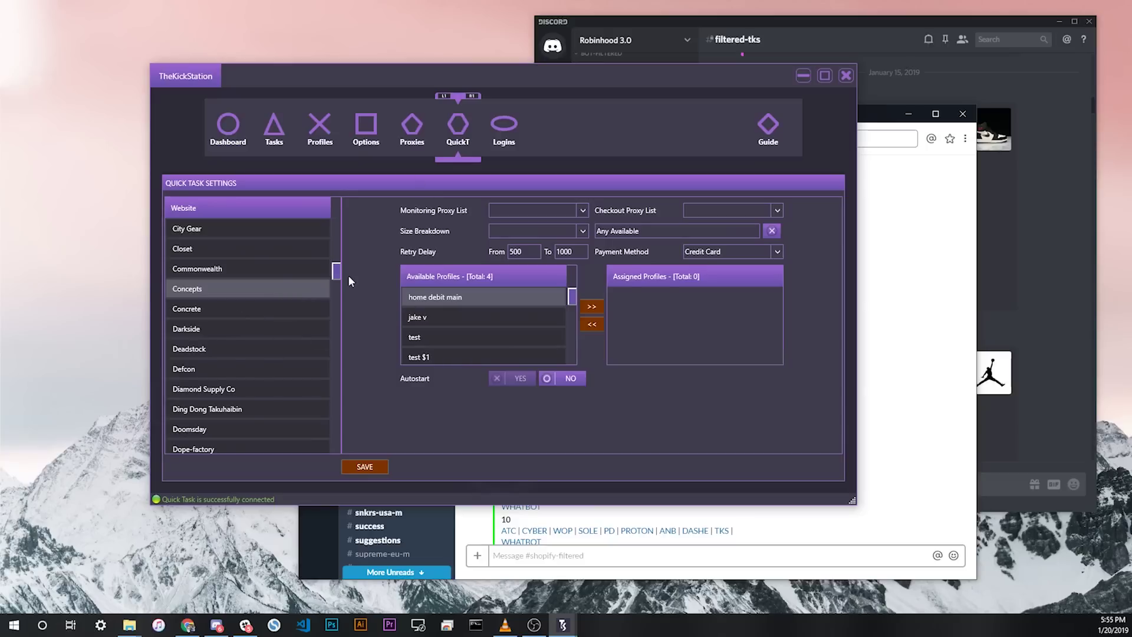
pyautogui.moveTo(348, 276); pyautogui.dragTo(323, 293)
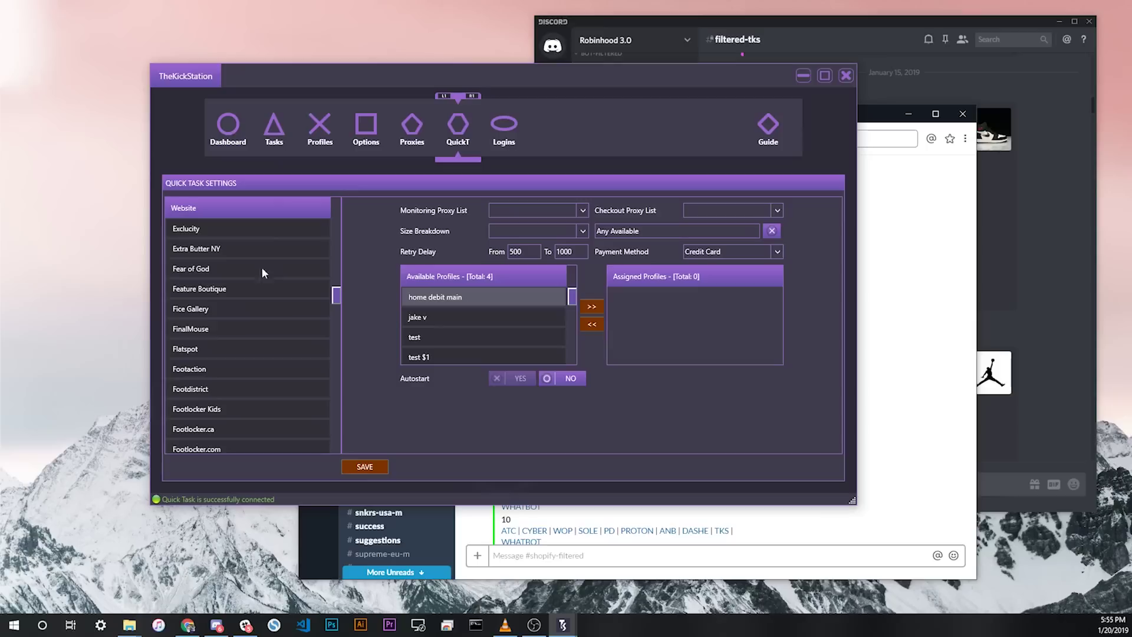
pyautogui.scroll(-20, 327, 344)
pyautogui.click(325, 348)
pyautogui.click(519, 377)
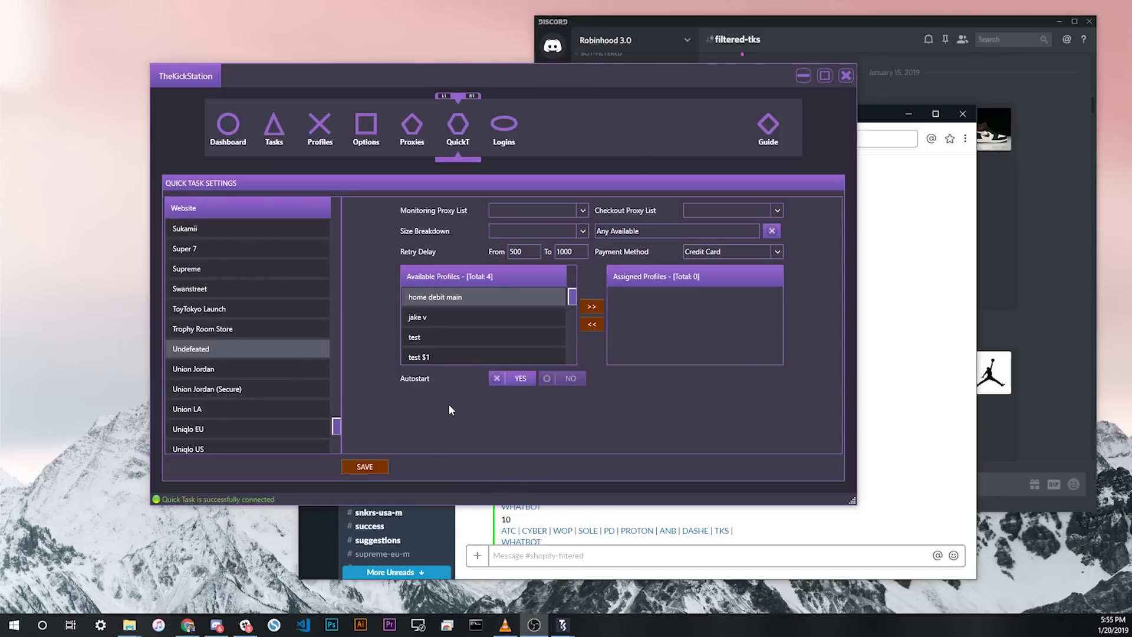
pyautogui.moveTo(339, 429)
pyautogui.mouseDown()
pyautogui.moveTo(331, 379)
pyautogui.moveTo(335, 427)
pyautogui.mouseUp()
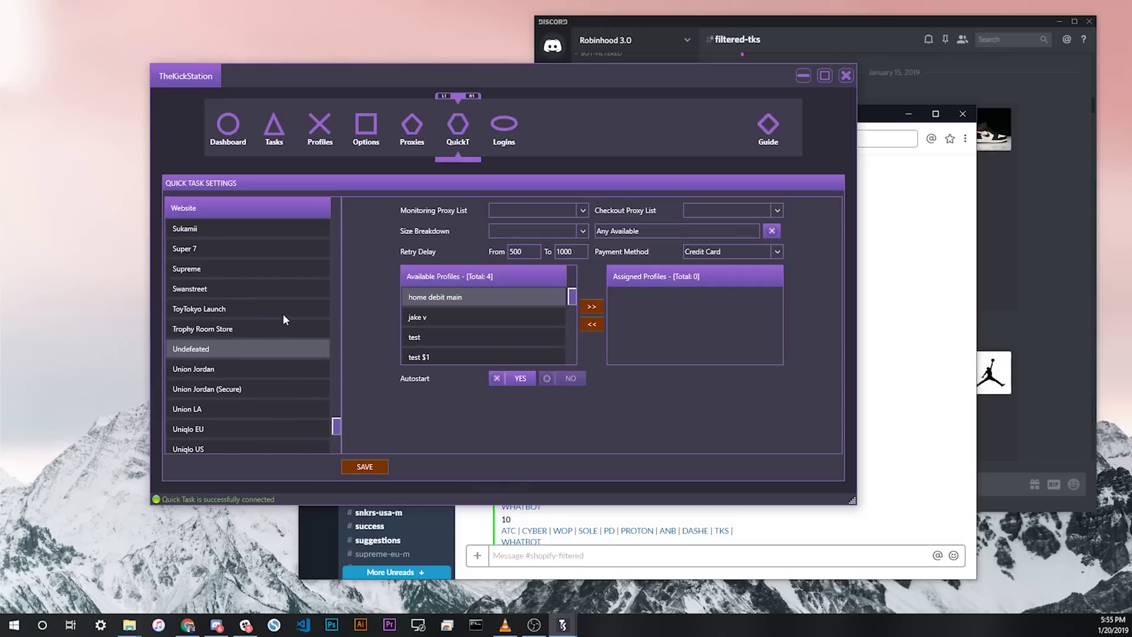
# Set Undefeated's checkout proxy to localhost and monitoring proxy to VA DC 50
pyautogui.click(777, 210)
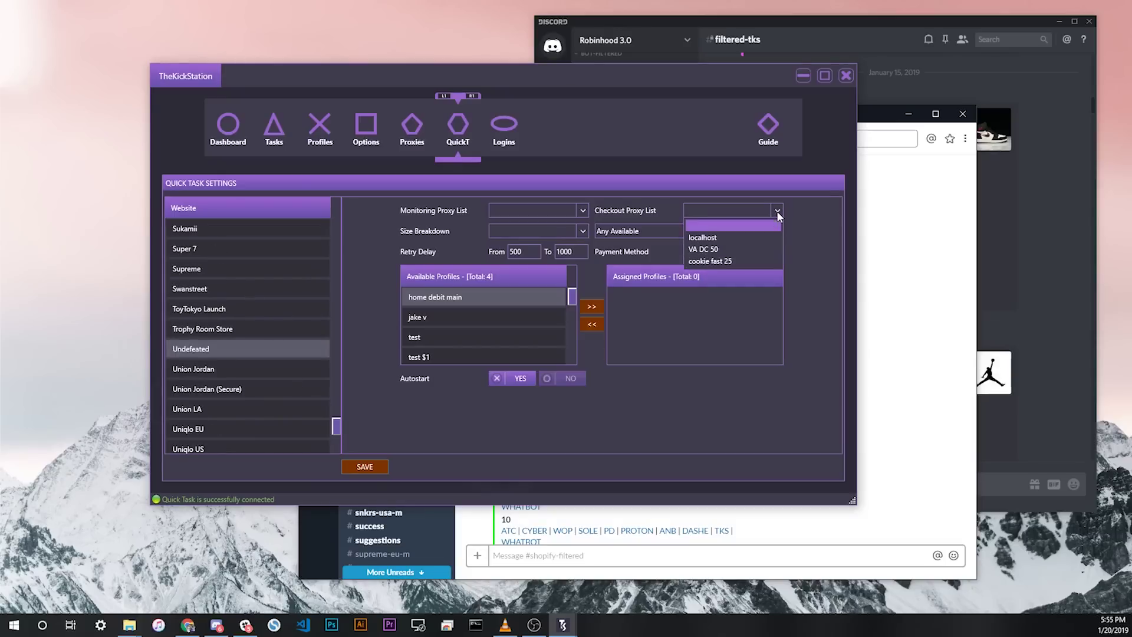
pyautogui.click(732, 239)
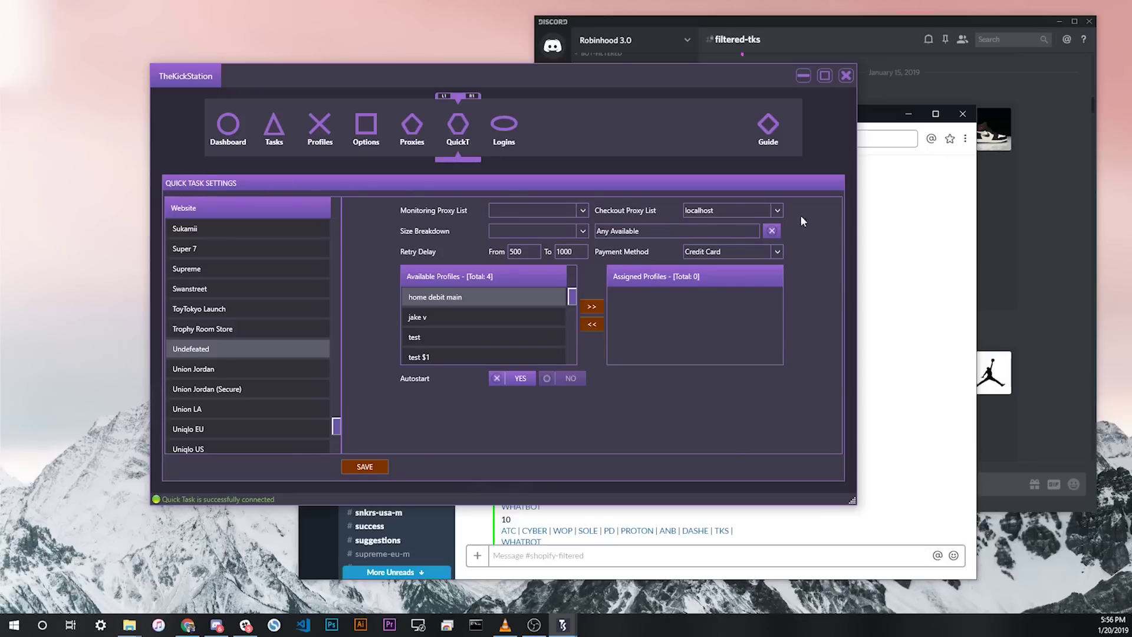
pyautogui.click(583, 209)
pyautogui.click(521, 236)
pyautogui.moveTo(331, 429)
pyautogui.mouseDown()
pyautogui.moveTo(314, 193)
pyautogui.moveTo(329, 335)
pyautogui.moveTo(320, 423)
pyautogui.mouseUp()
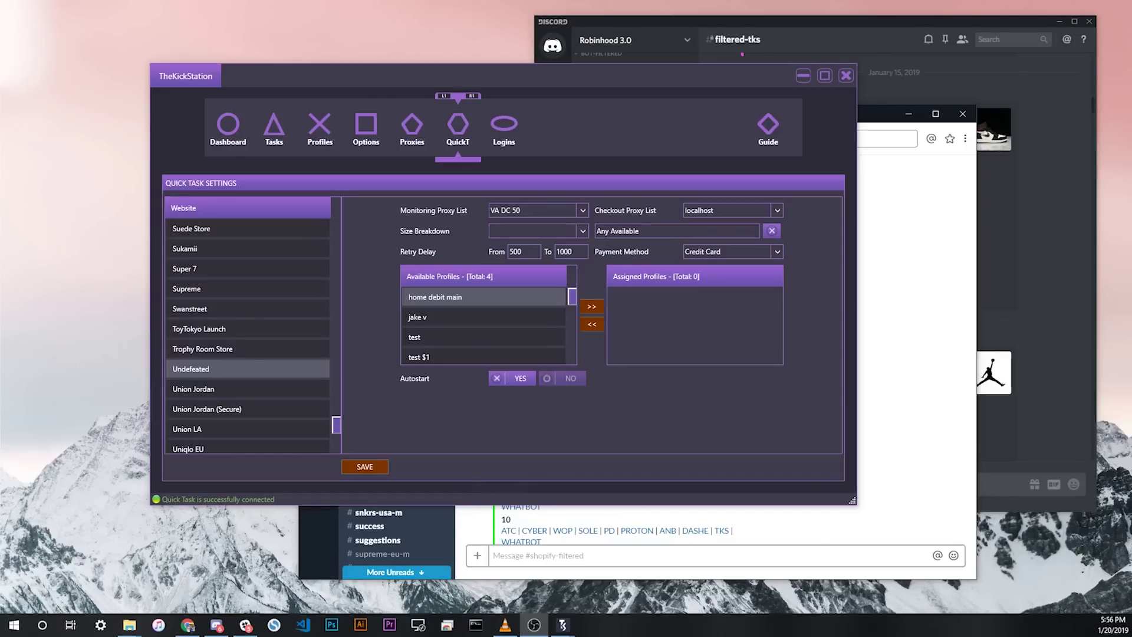
pyautogui.click(504, 124)
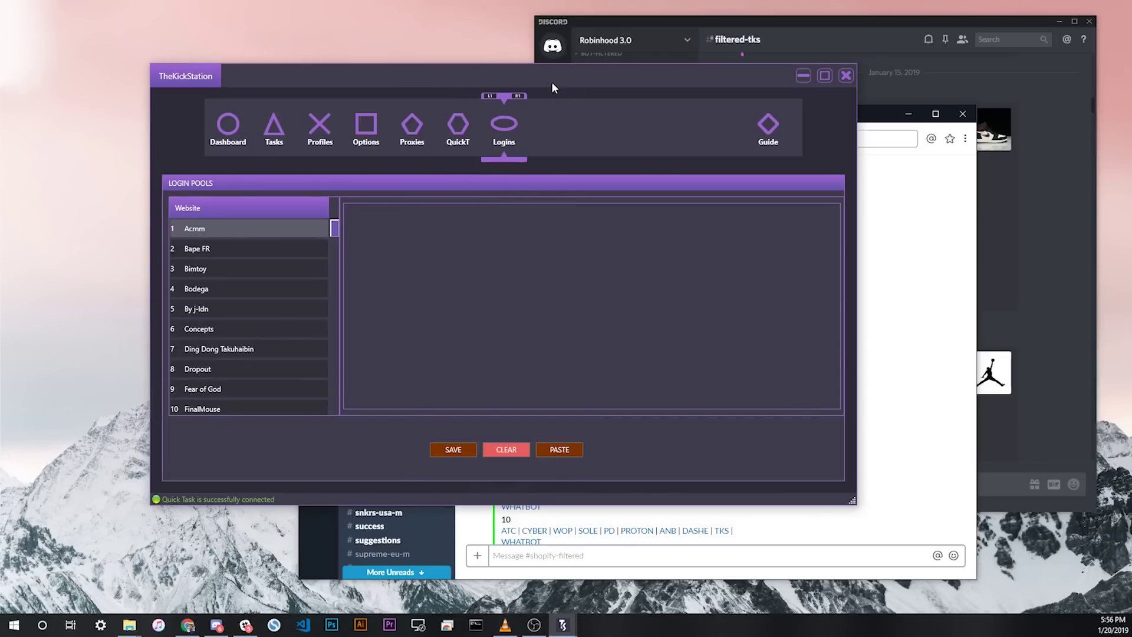
# Select the Bodega login pool and enter a sample email:password login line
pyautogui.moveTo(335, 231); pyautogui.dragTo(333, 233)
pyautogui.click(241, 290)
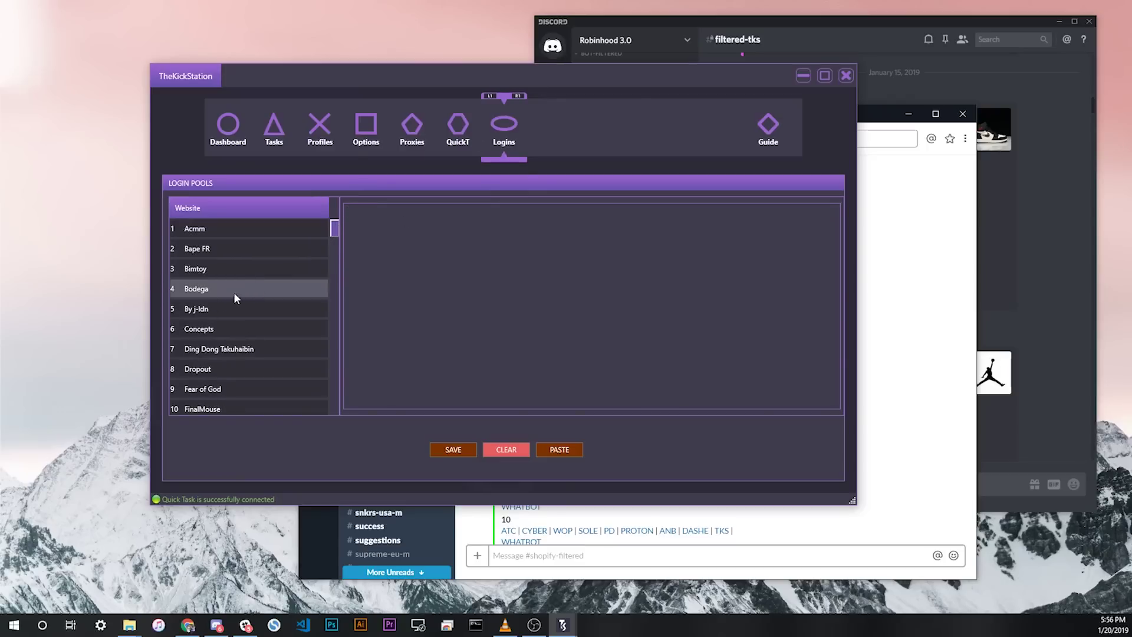
pyautogui.write('testemail:testpassword')
# Select the email and password parts, then the whole login line
pyautogui.moveTo(419, 211); pyautogui.dragTo(350, 210)
pyautogui.click(416, 211)
pyautogui.doubleClick(401, 211)
pyautogui.click(401, 211)
pyautogui.doubleClick(360, 211)
pyautogui.click(555, 258)
pyautogui.moveTo(430, 272); pyautogui.dragTo(338, 197)
pyautogui.scroll(-1, 257, 324)
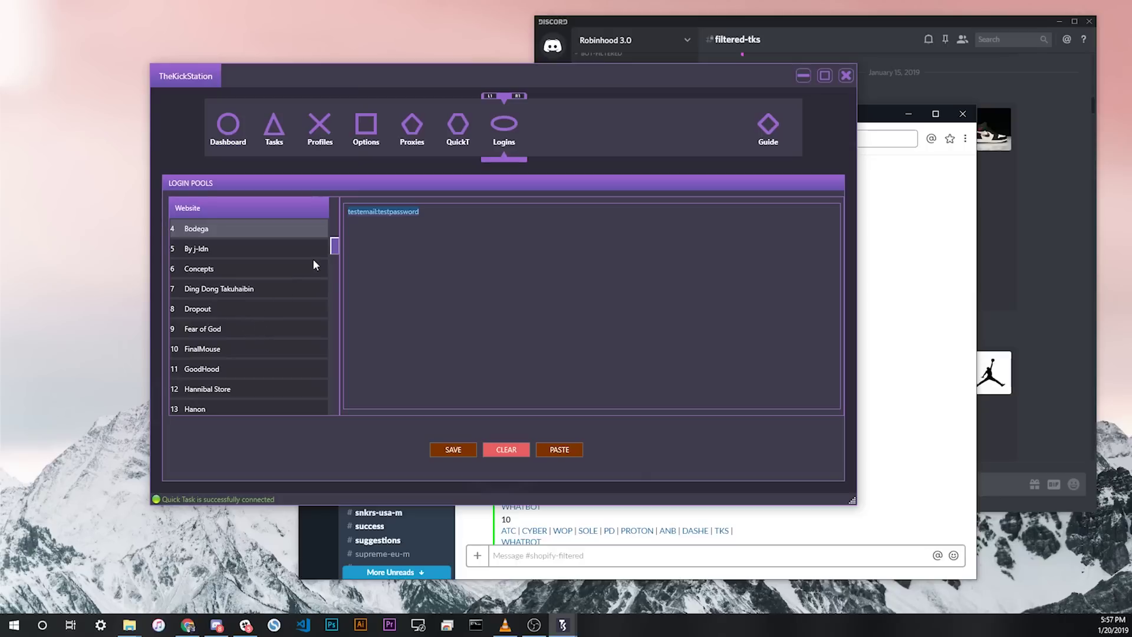
# Cycle through the QuickT, Logins and Dashboard tabs to Quick Task Settings, revealing the captcha queue
pyautogui.click(456, 128)
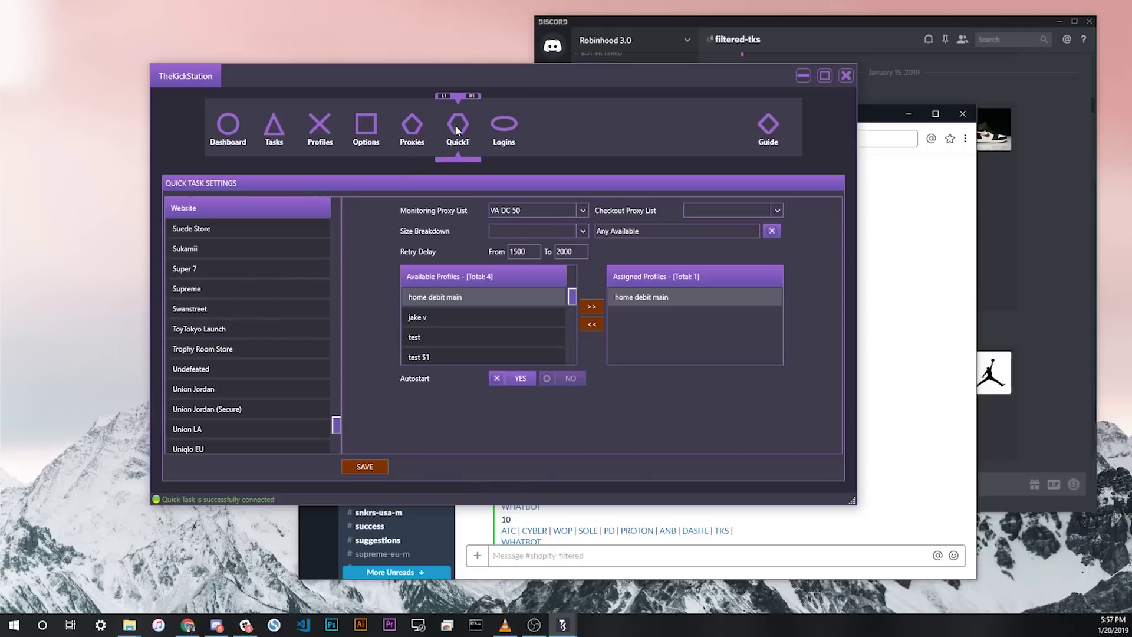
pyautogui.click(507, 126)
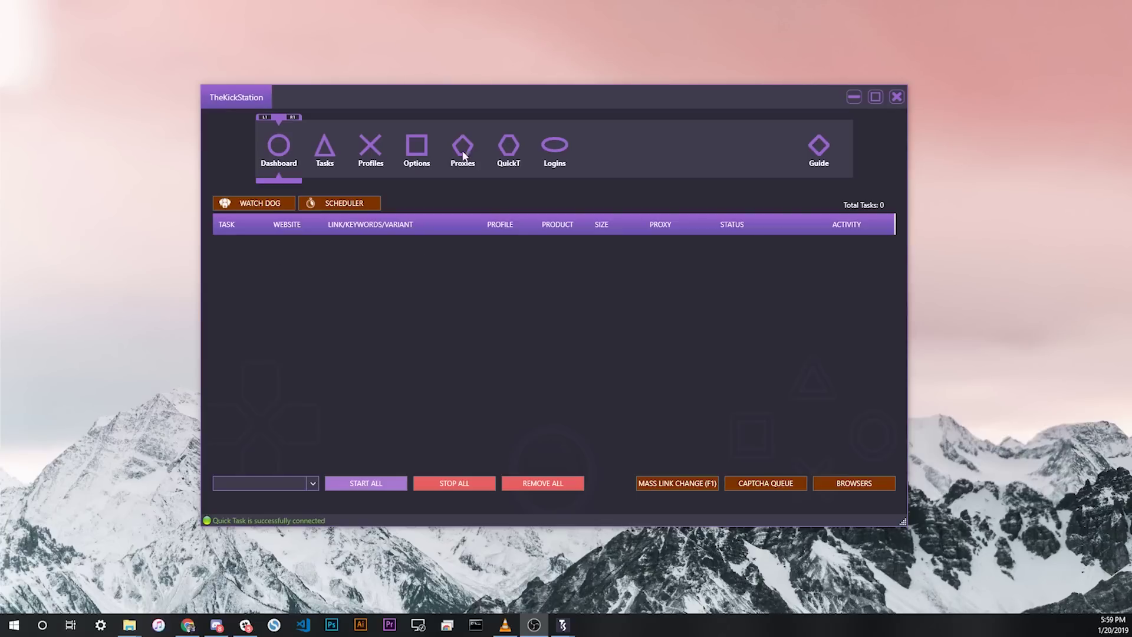
pyautogui.click(511, 146)
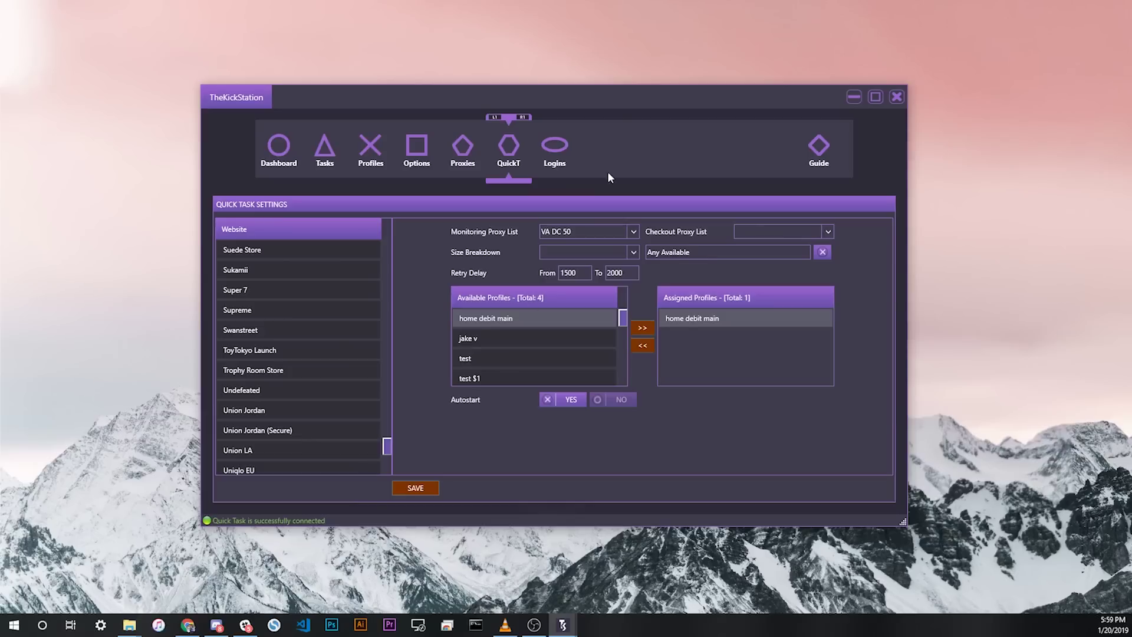
pyautogui.moveTo(602, 95); pyautogui.dragTo(858, 83)
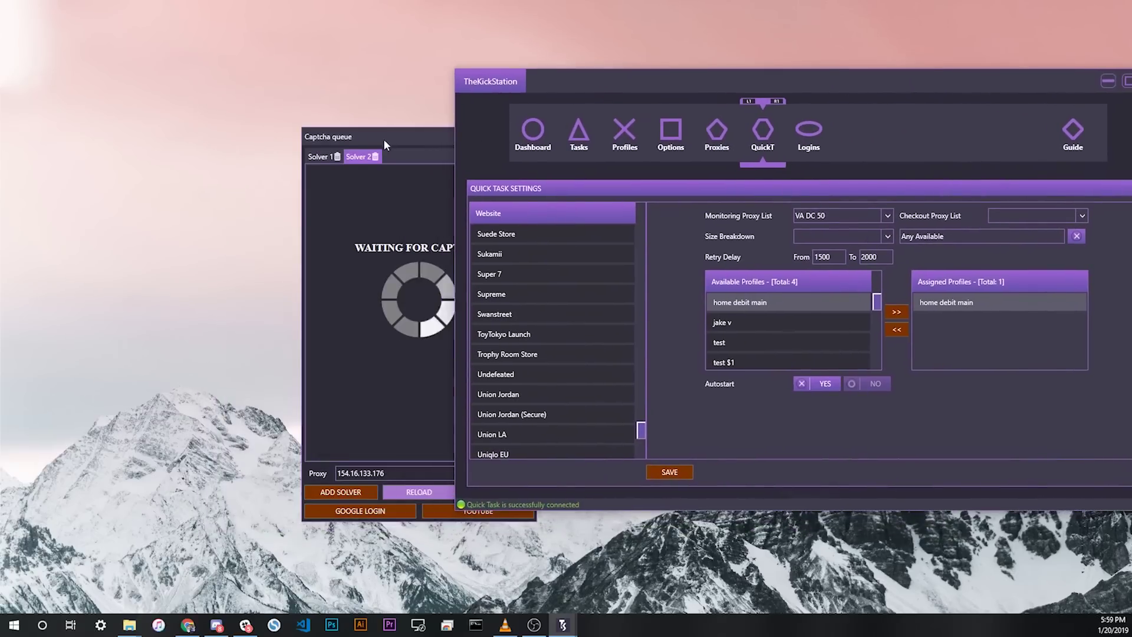
# In captcha Solver 1, search YouTube for '24 hour timer' and play the first video
pyautogui.moveTo(383, 139); pyautogui.dragTo(303, 78)
pyautogui.click(238, 95)
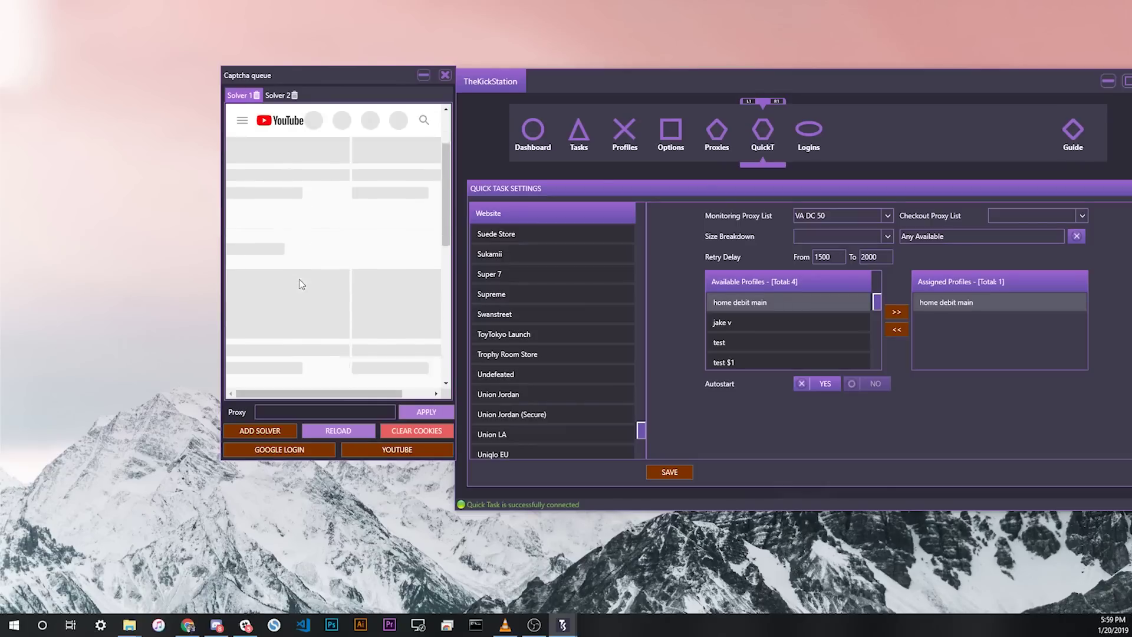
pyautogui.scroll(-10, 299, 280)
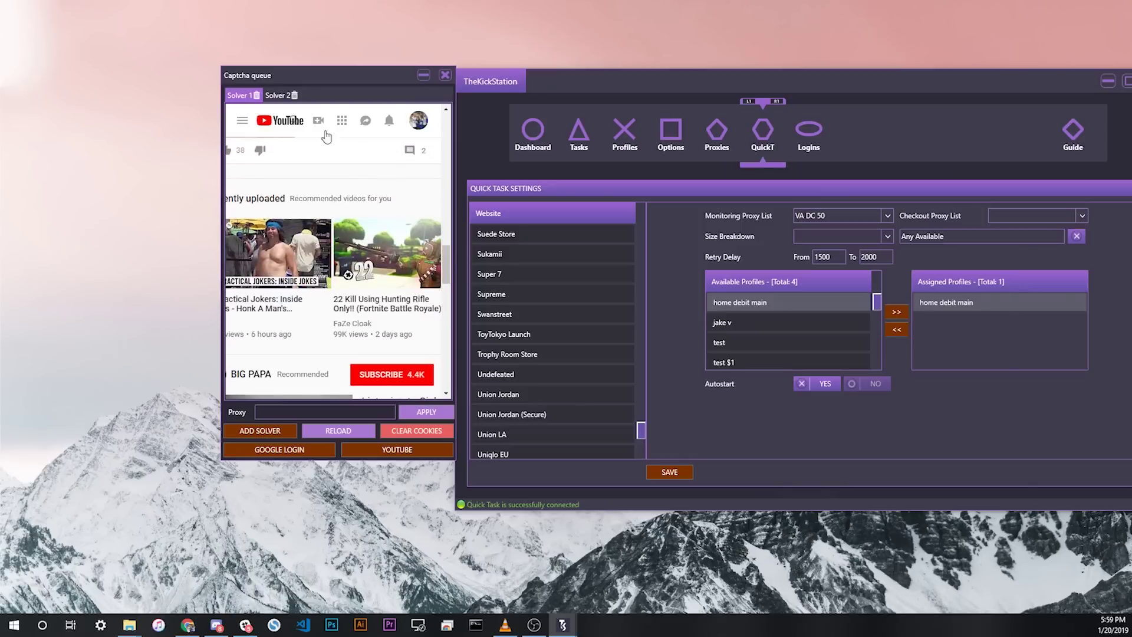
pyautogui.click(287, 123)
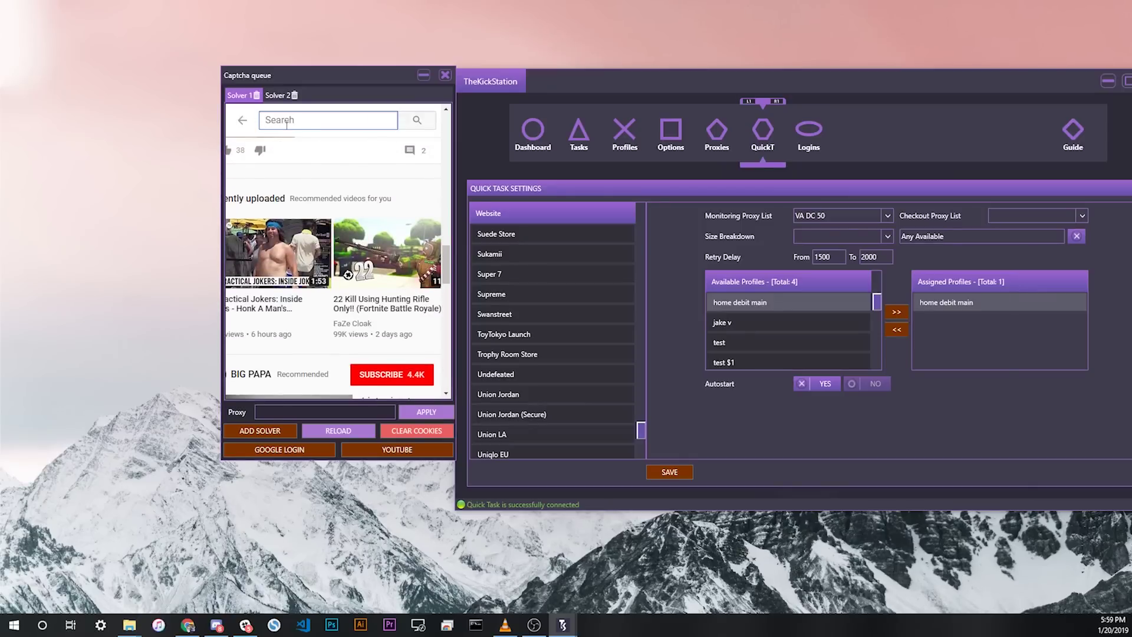
pyautogui.write('24')
pyautogui.click(297, 158)
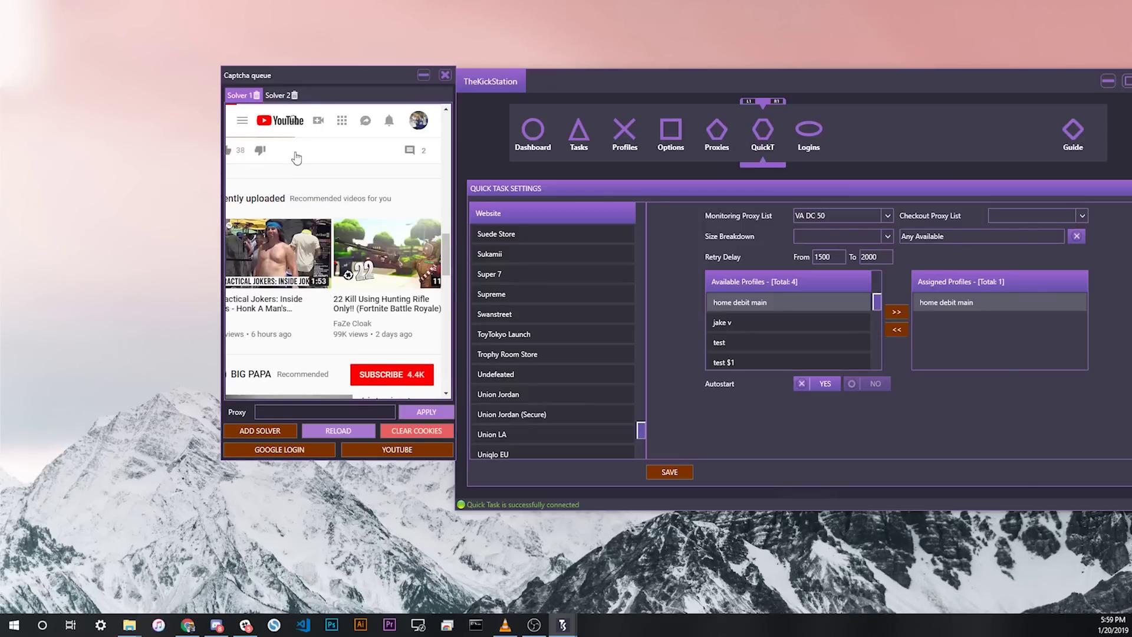
pyautogui.click(302, 223)
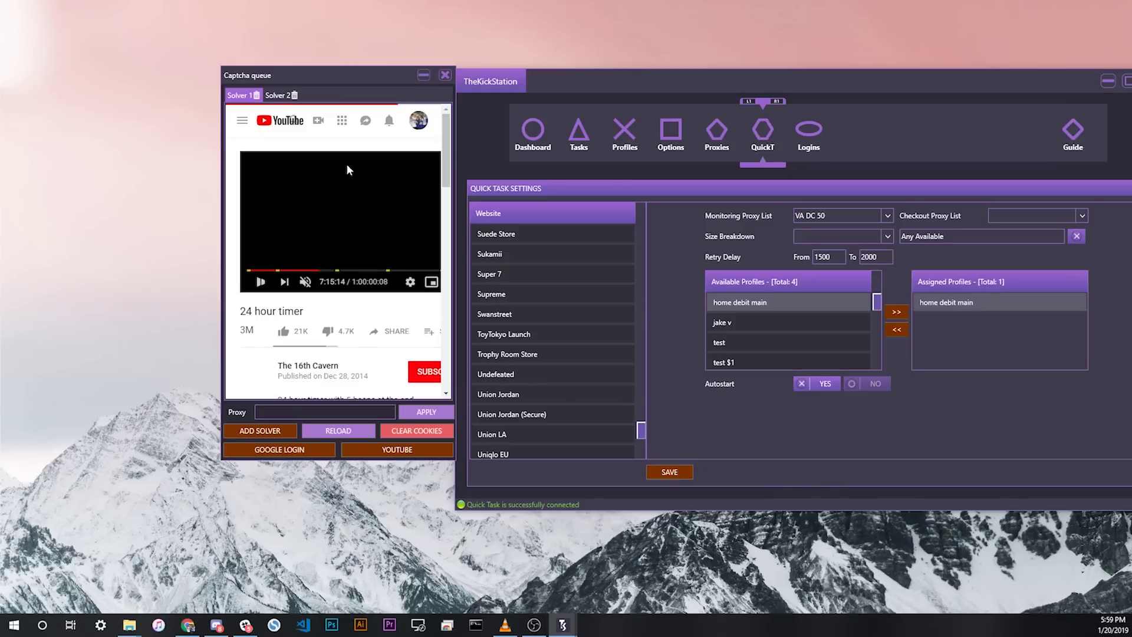
pyautogui.moveTo(635, 73); pyautogui.dragTo(352, 62)
pyautogui.click(270, 122)
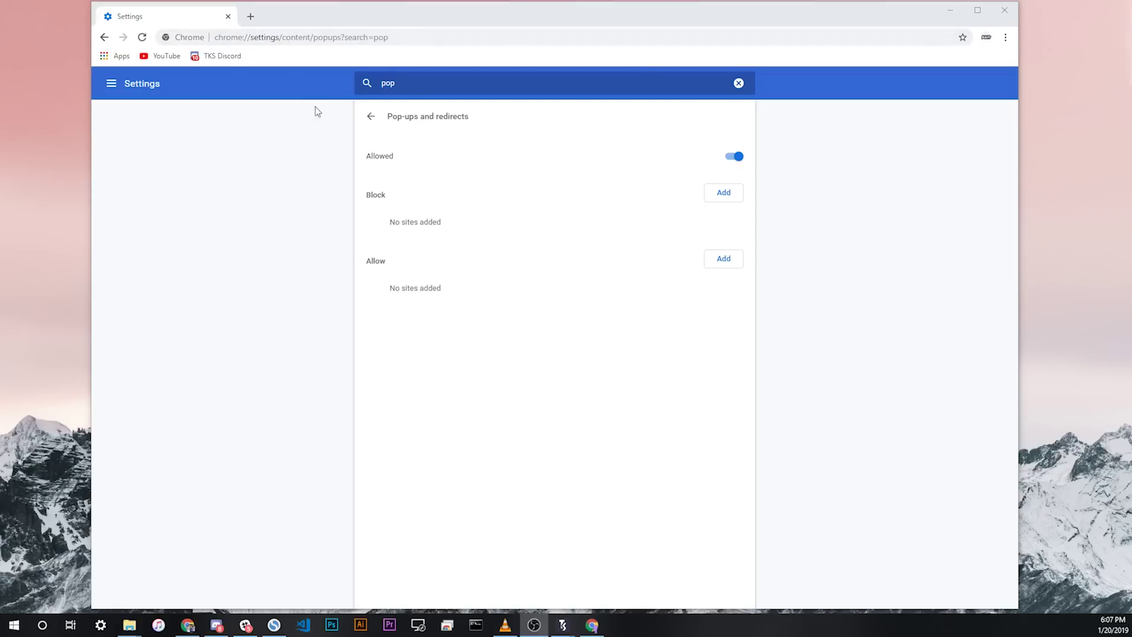
pyautogui.click(723, 259)
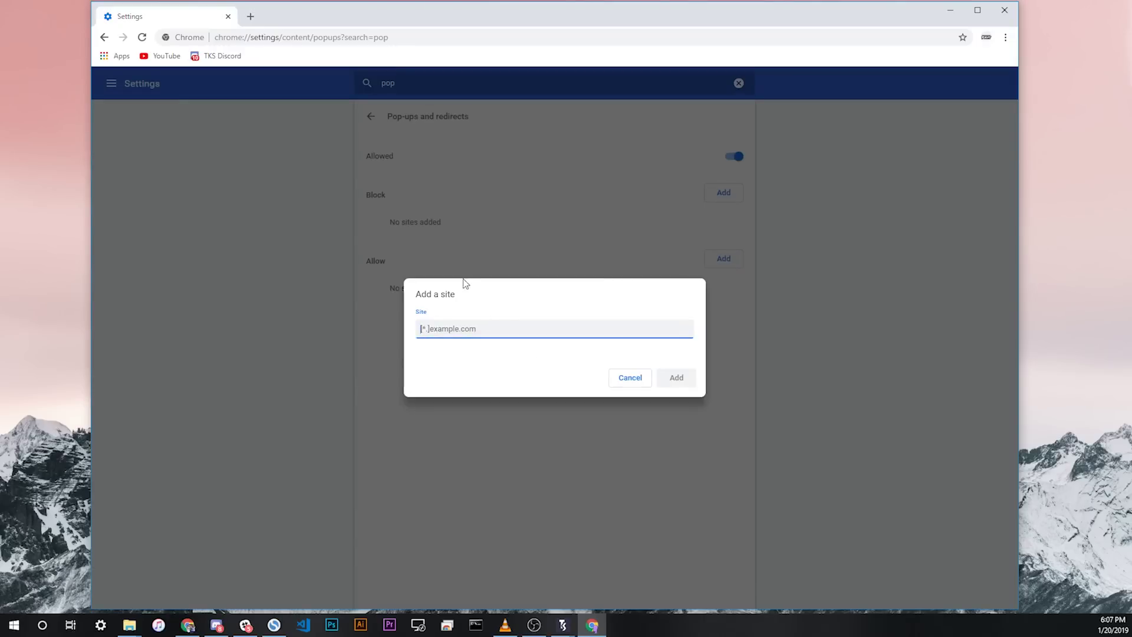
pyautogui.click(680, 382)
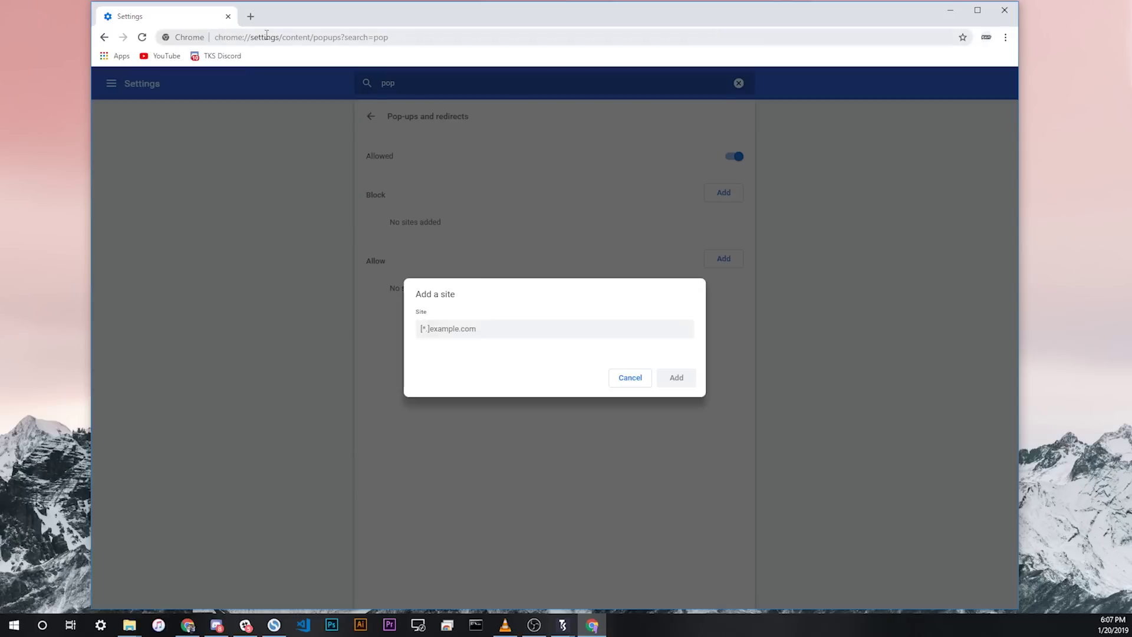
pyautogui.click(1004, 37)
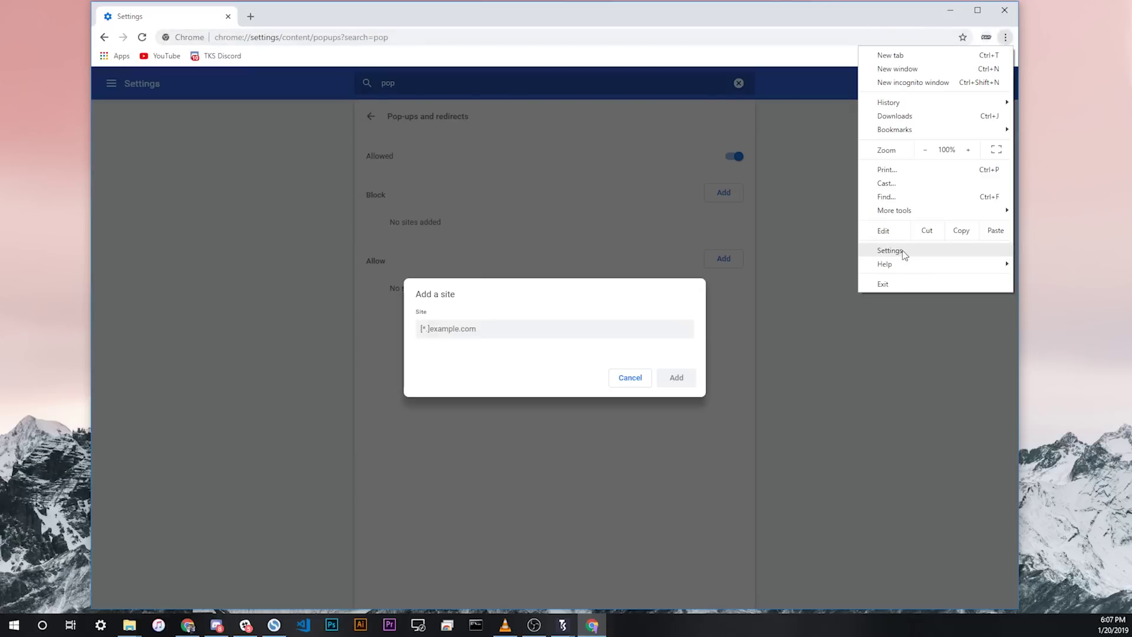
pyautogui.click(739, 214)
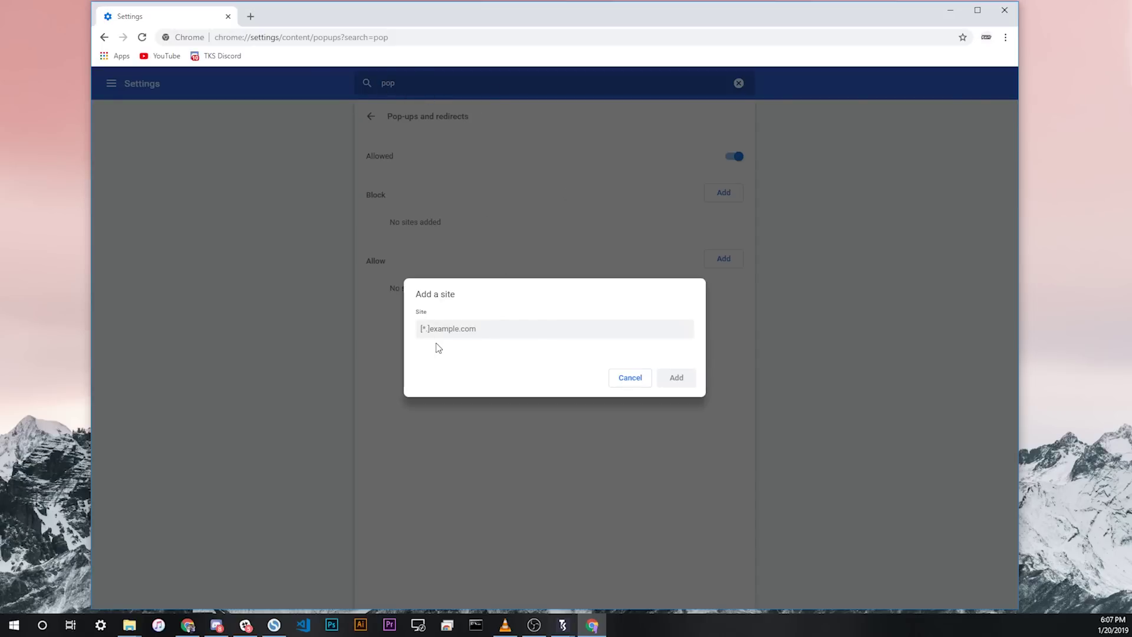
pyautogui.click(422, 329)
pyautogui.write('https')
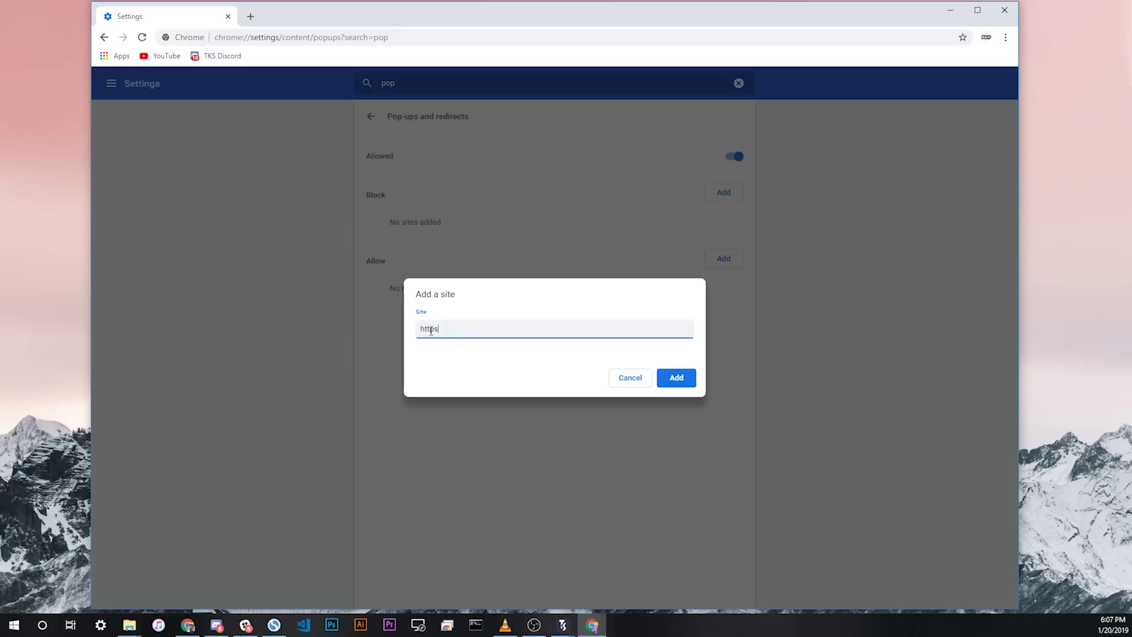
pyautogui.write('://thekickstai')
pyautogui.press('BackSpace')
pyautogui.write('tionapi.com')
pyautogui.click(677, 378)
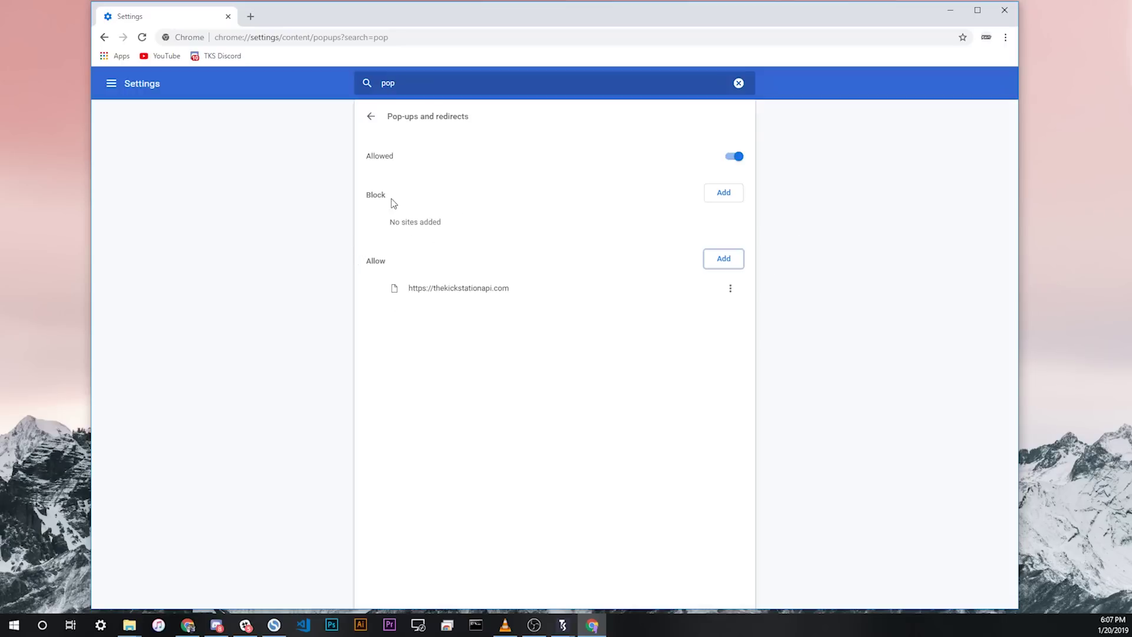
pyautogui.click(736, 158)
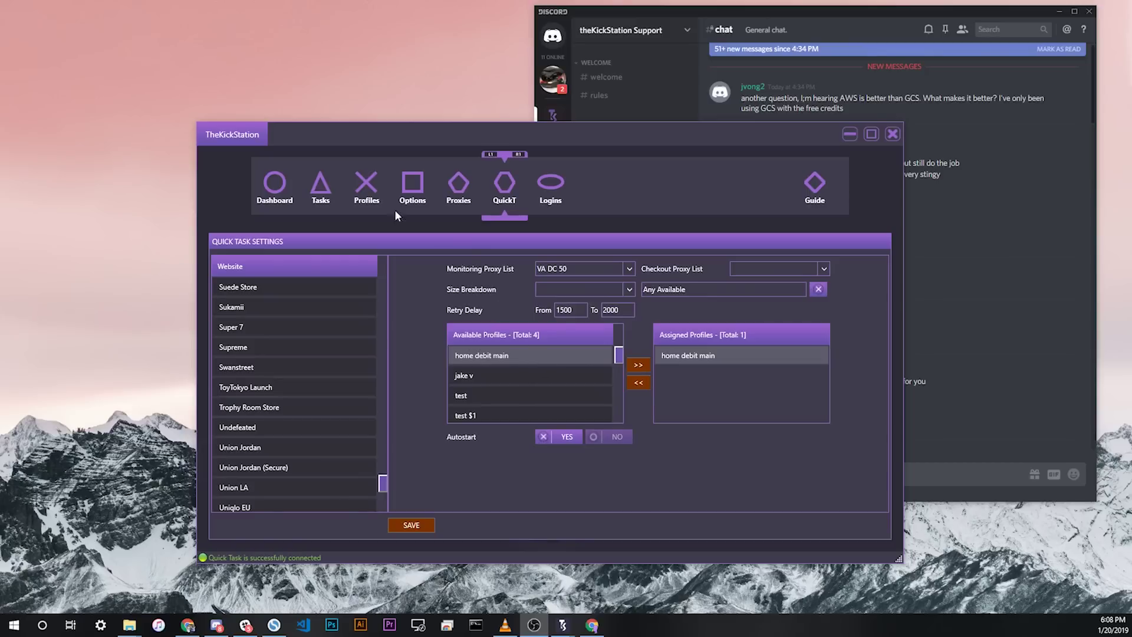
# Check the paused quick task in the Dashboard task list, then reopen the QuickT settings
pyautogui.click(274, 185)
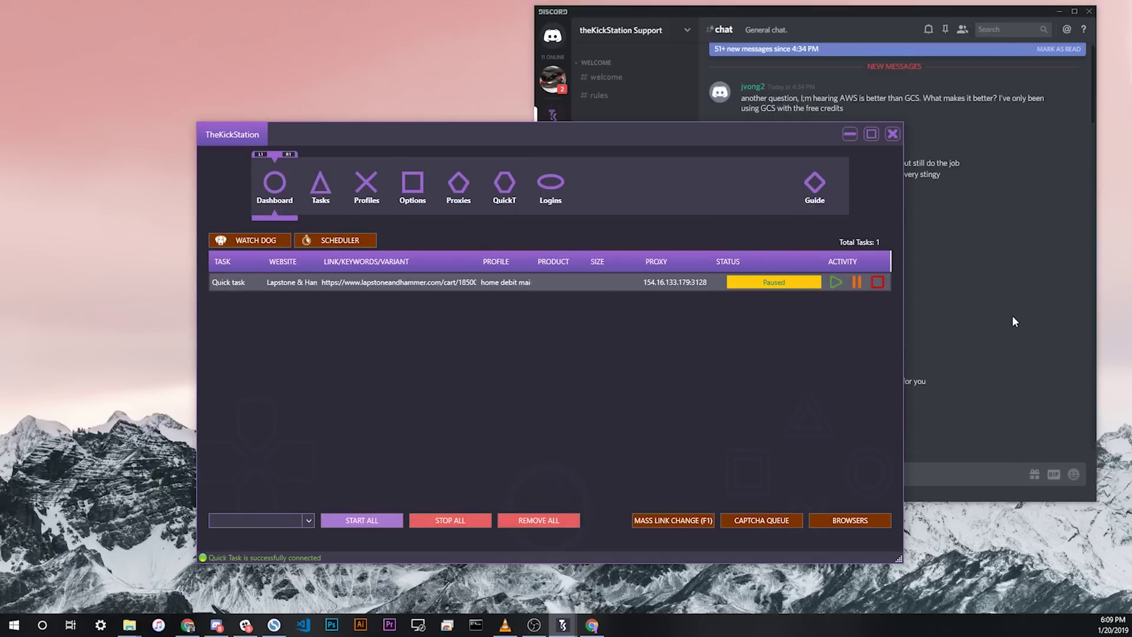
pyautogui.click(501, 185)
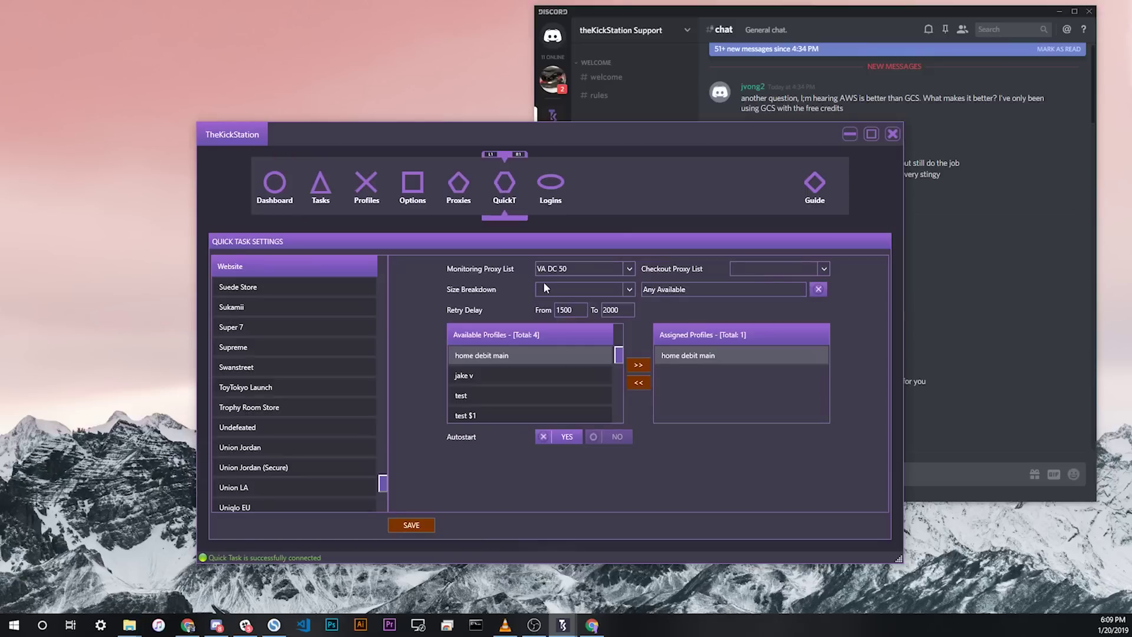